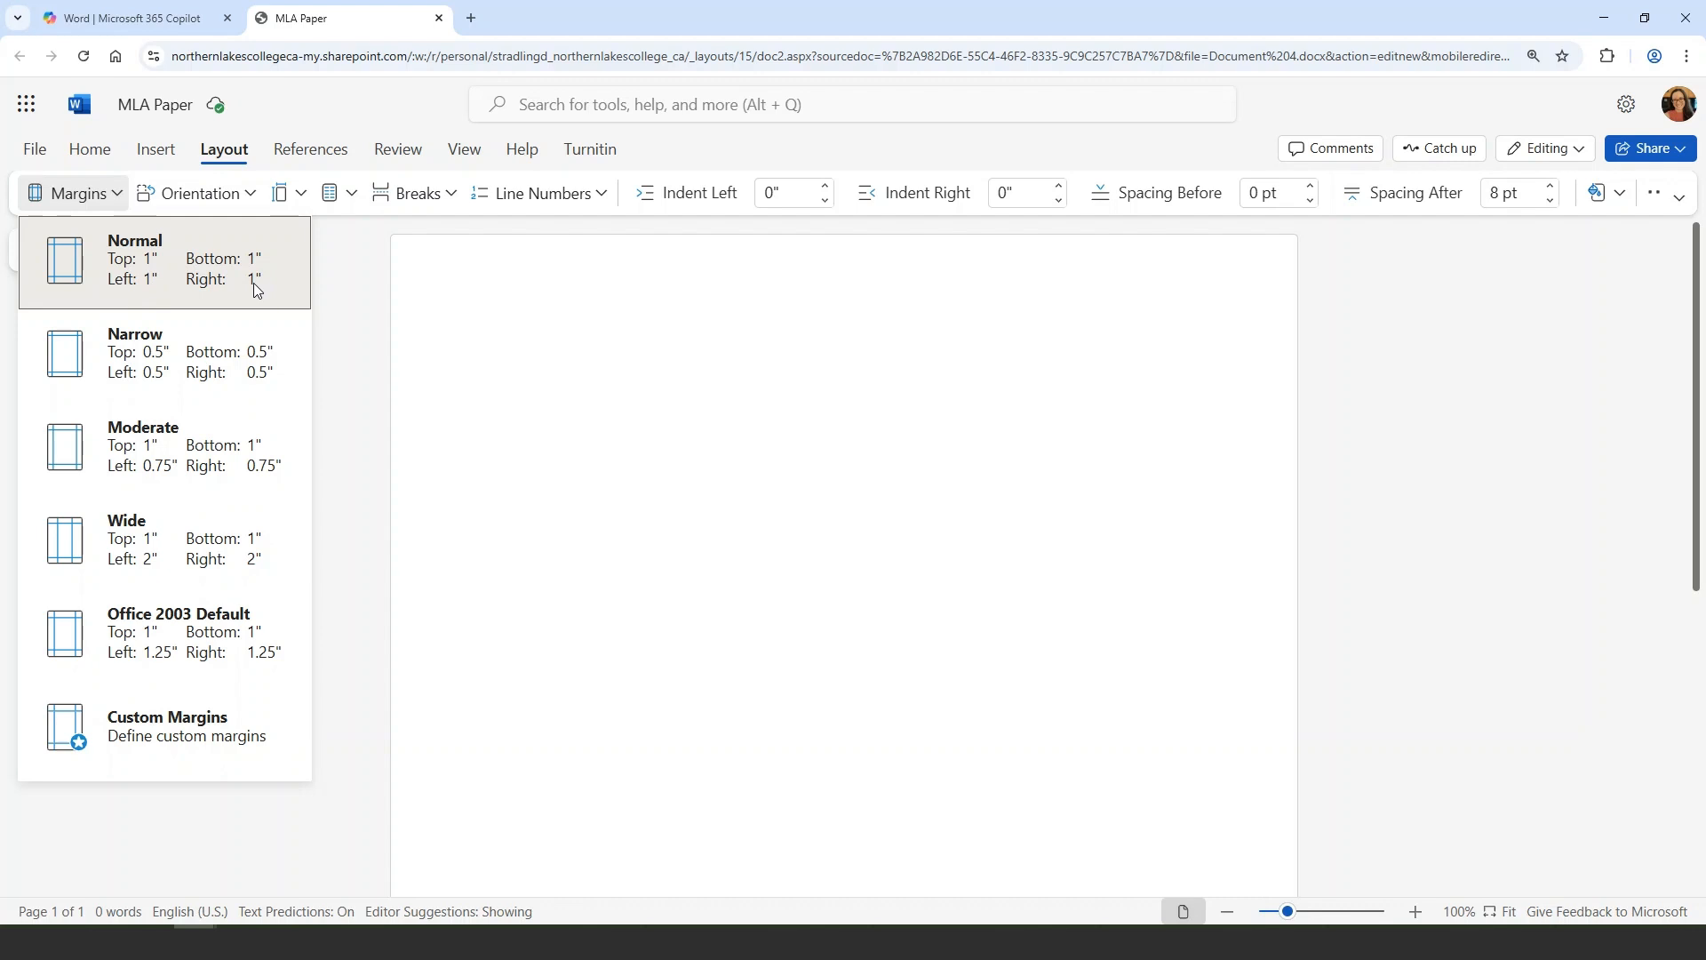
Set the page margins to Normal (1 inch) and change the font to Times New Roman
click(254, 286)
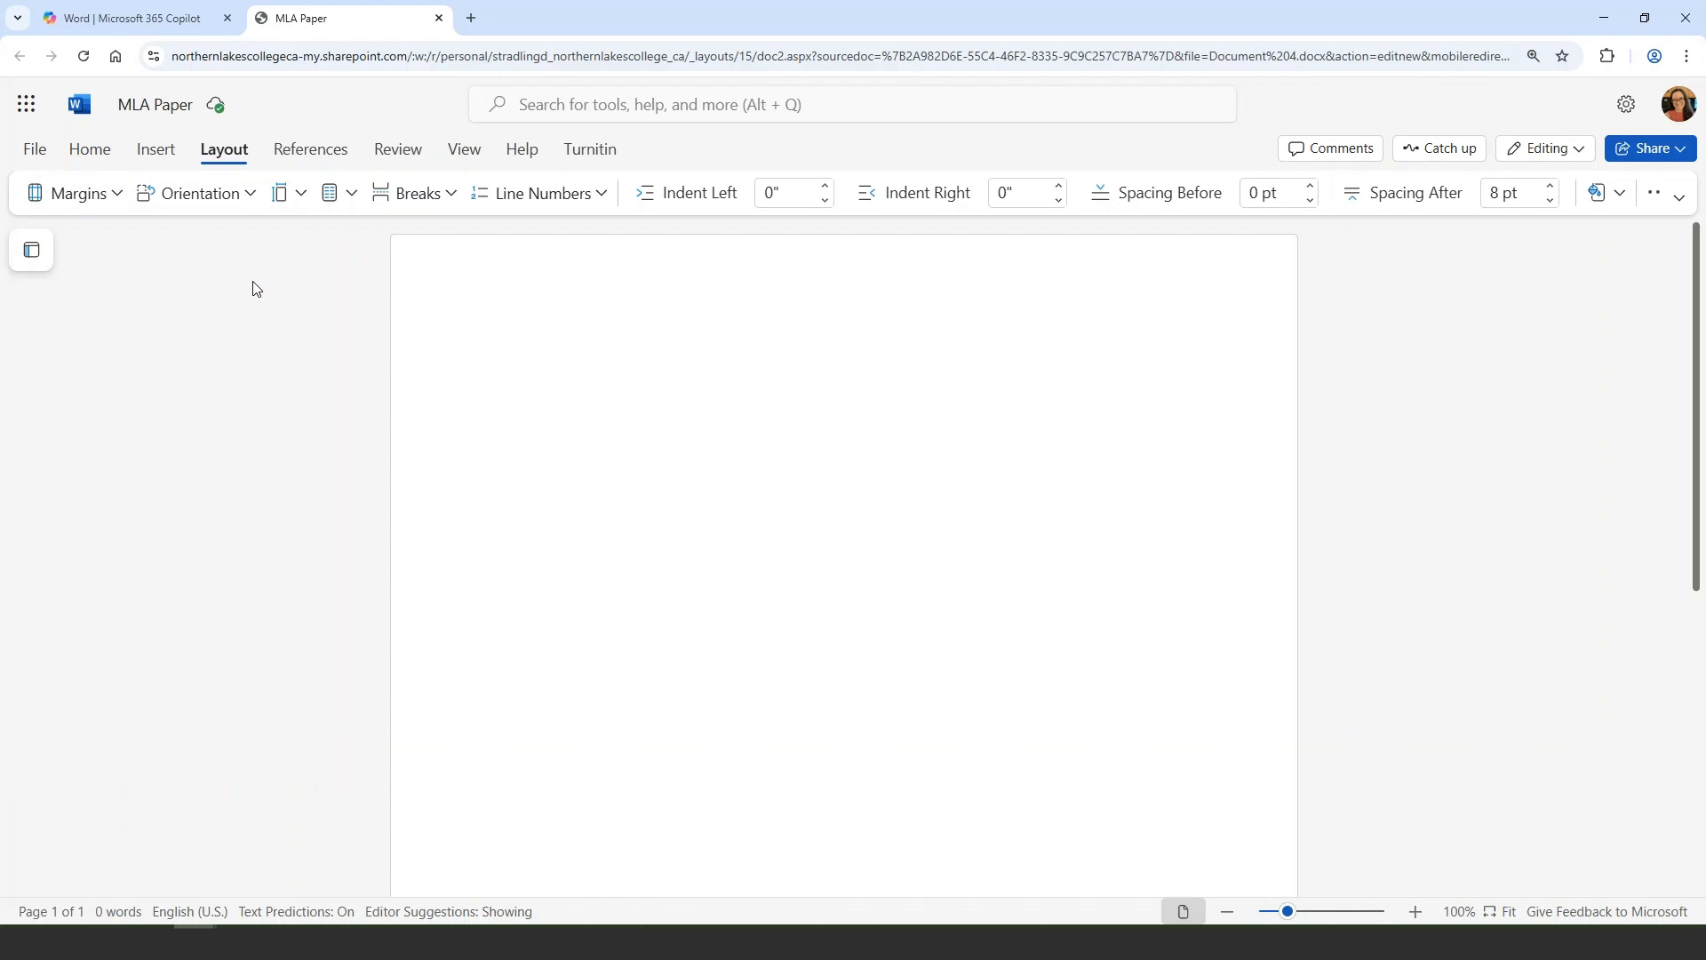
click(114, 164)
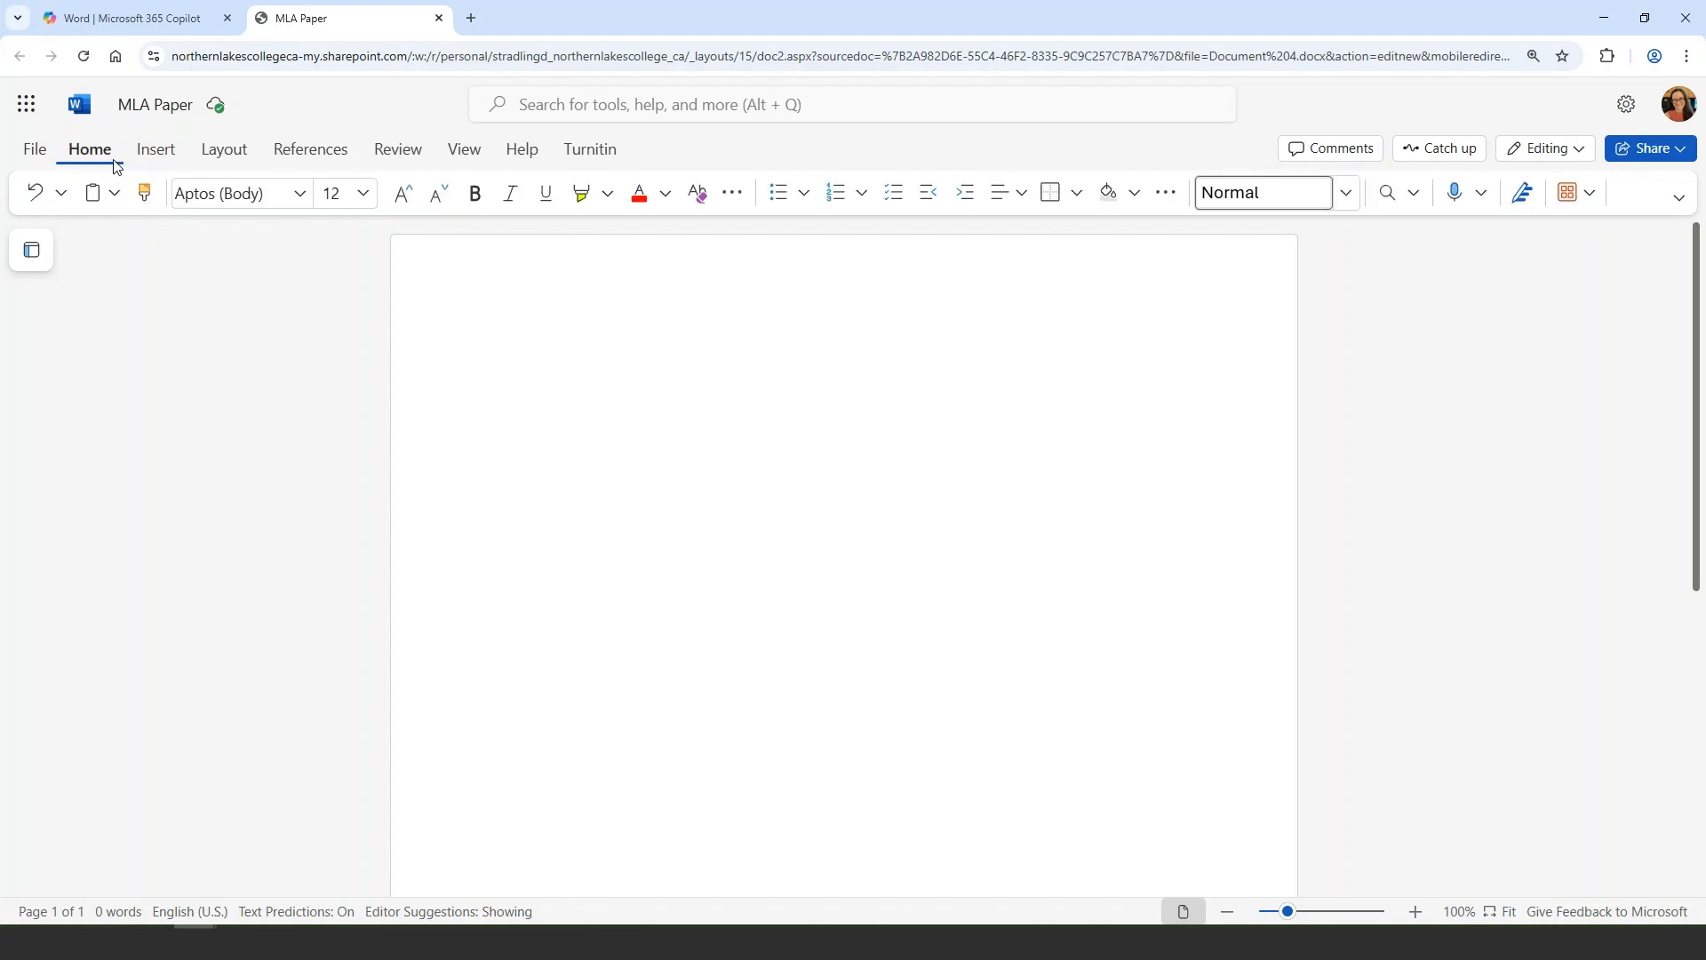
click(300, 196)
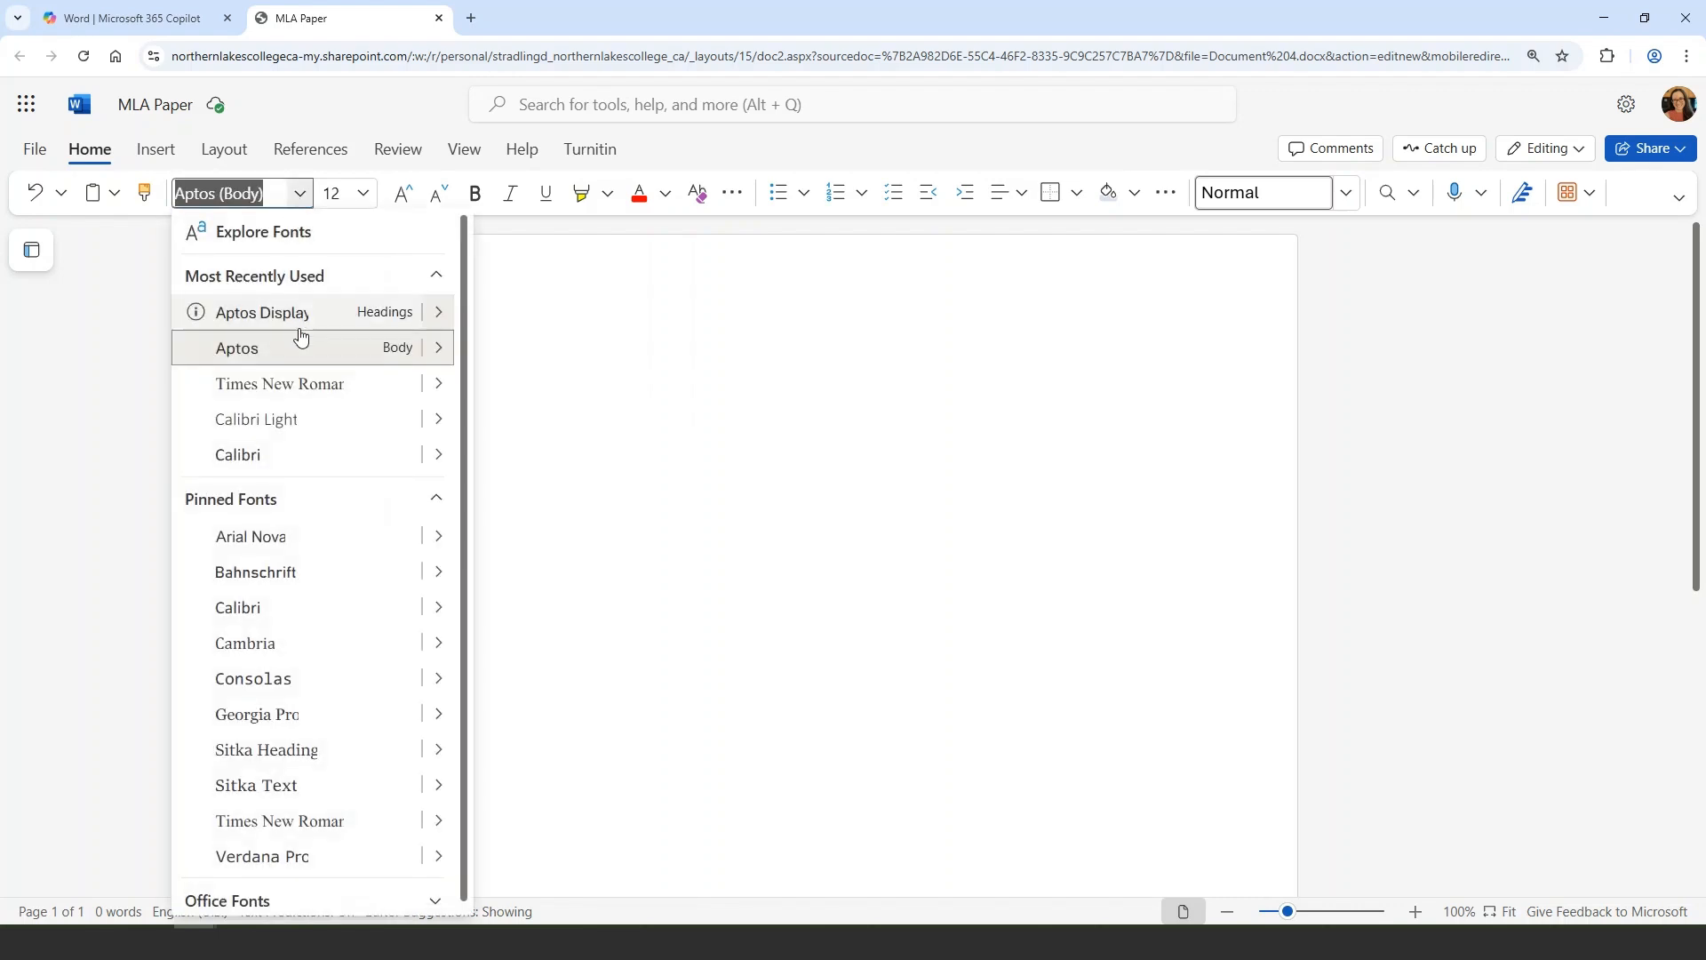
click(303, 384)
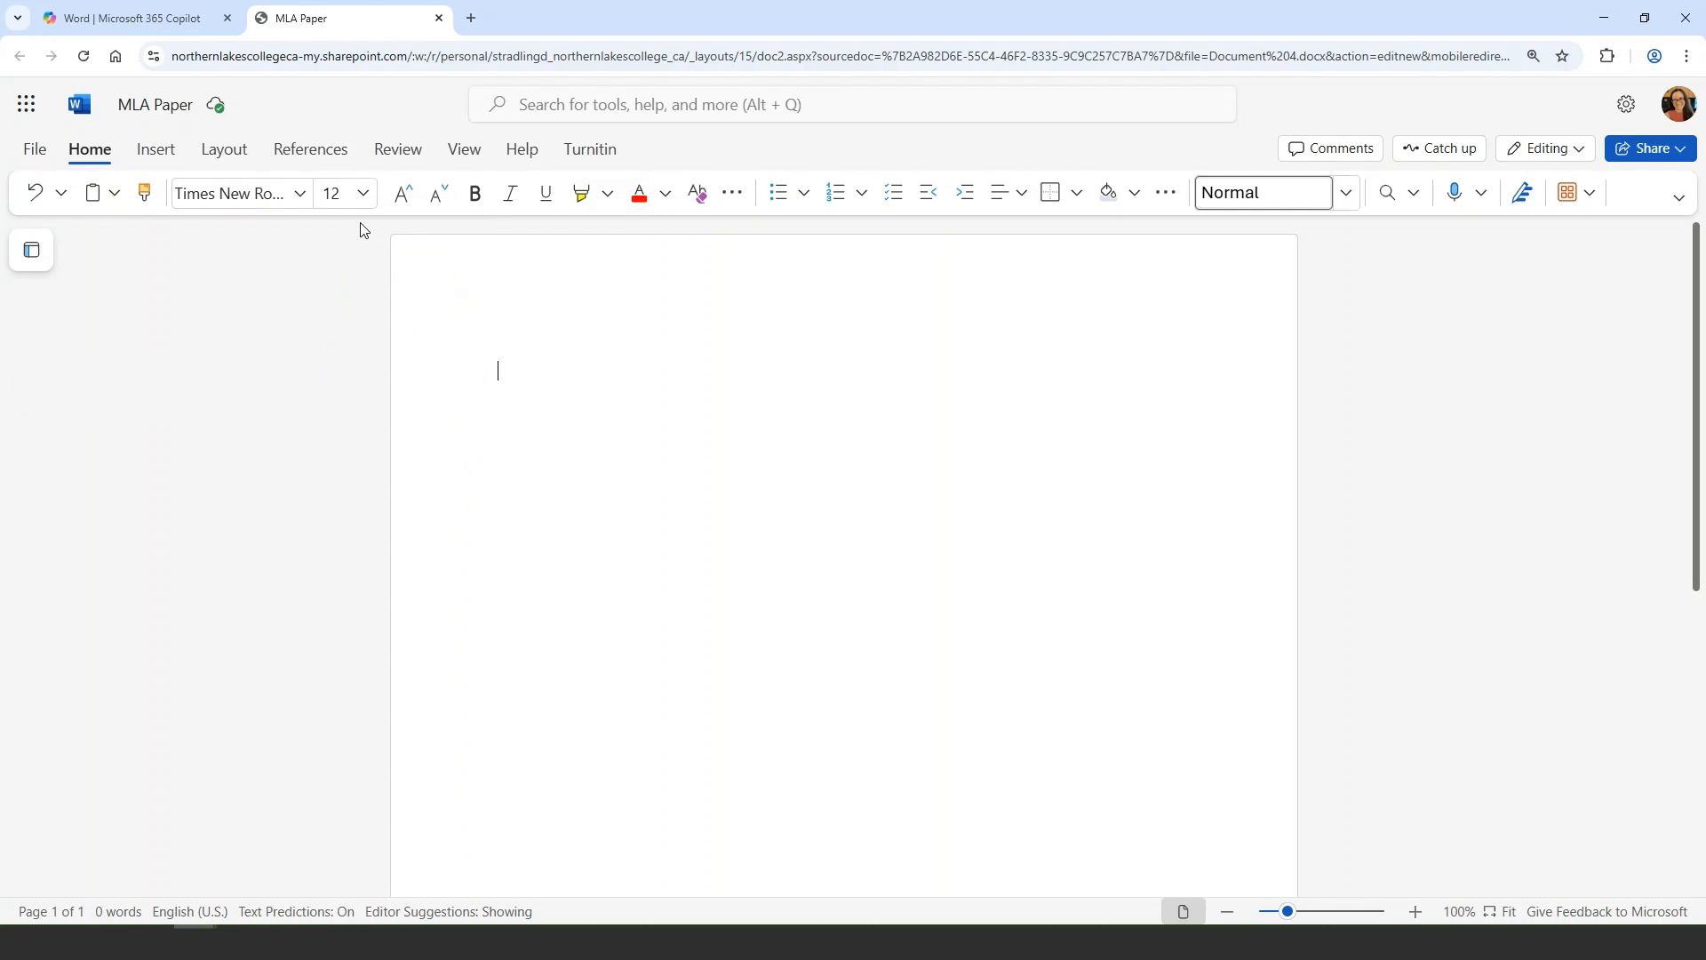
Set paragraph spacing after to 0 pt and line spacing to Double
right_click(525, 375)
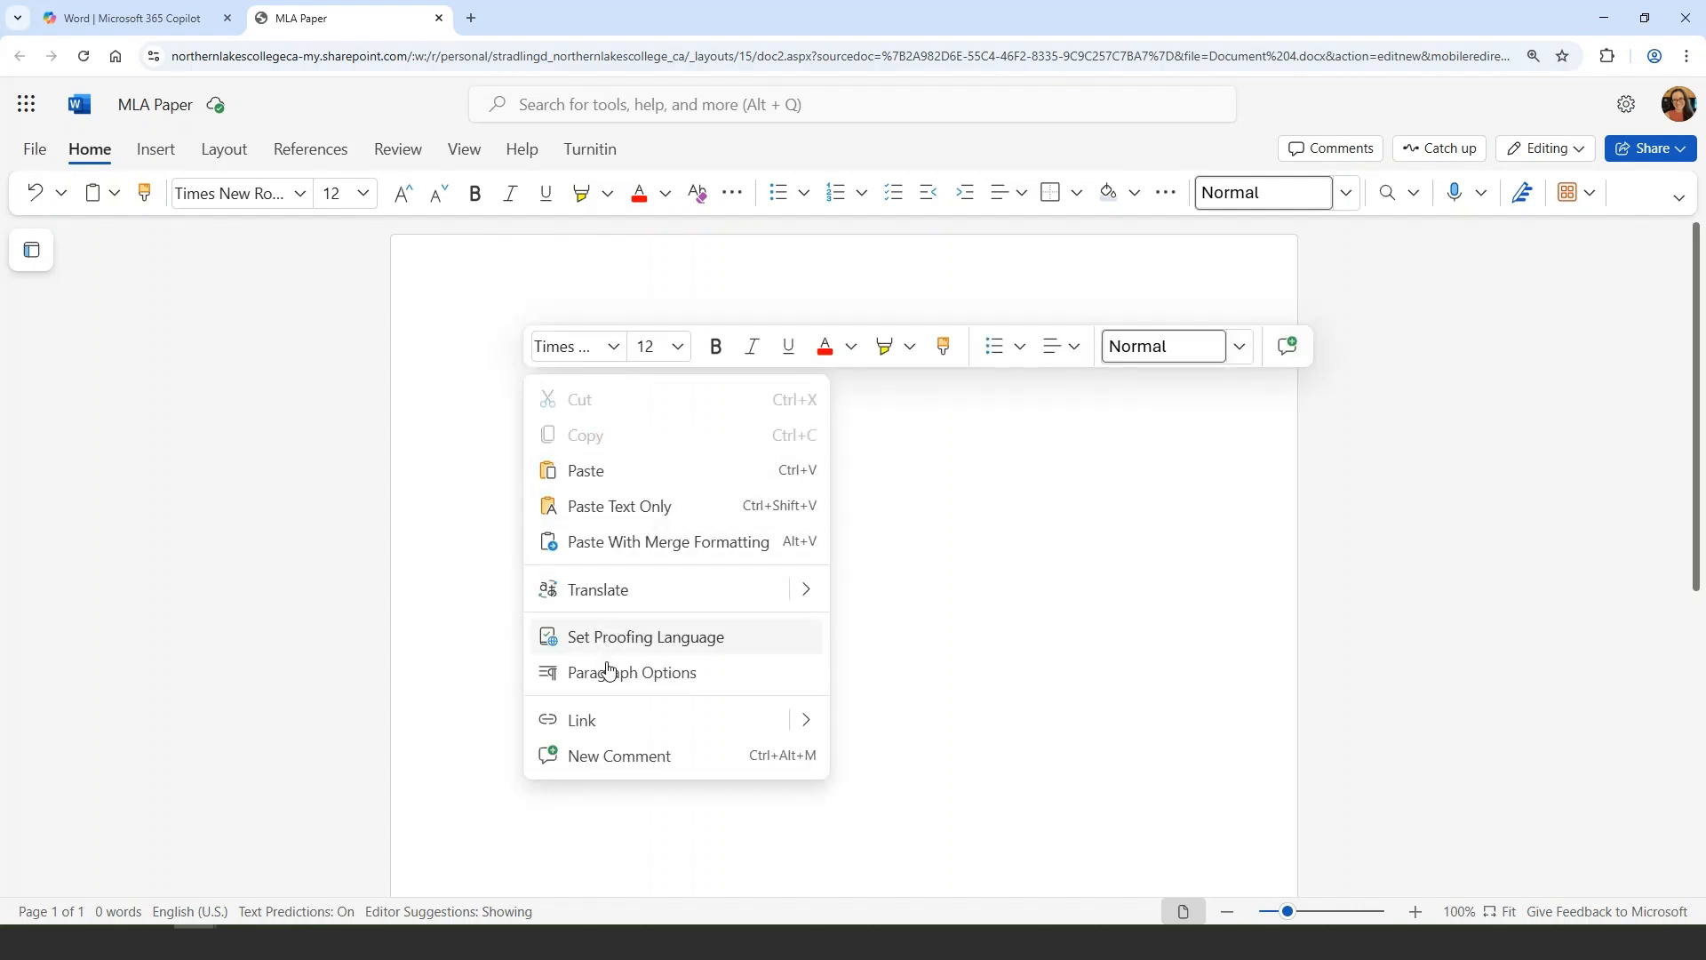
click(611, 691)
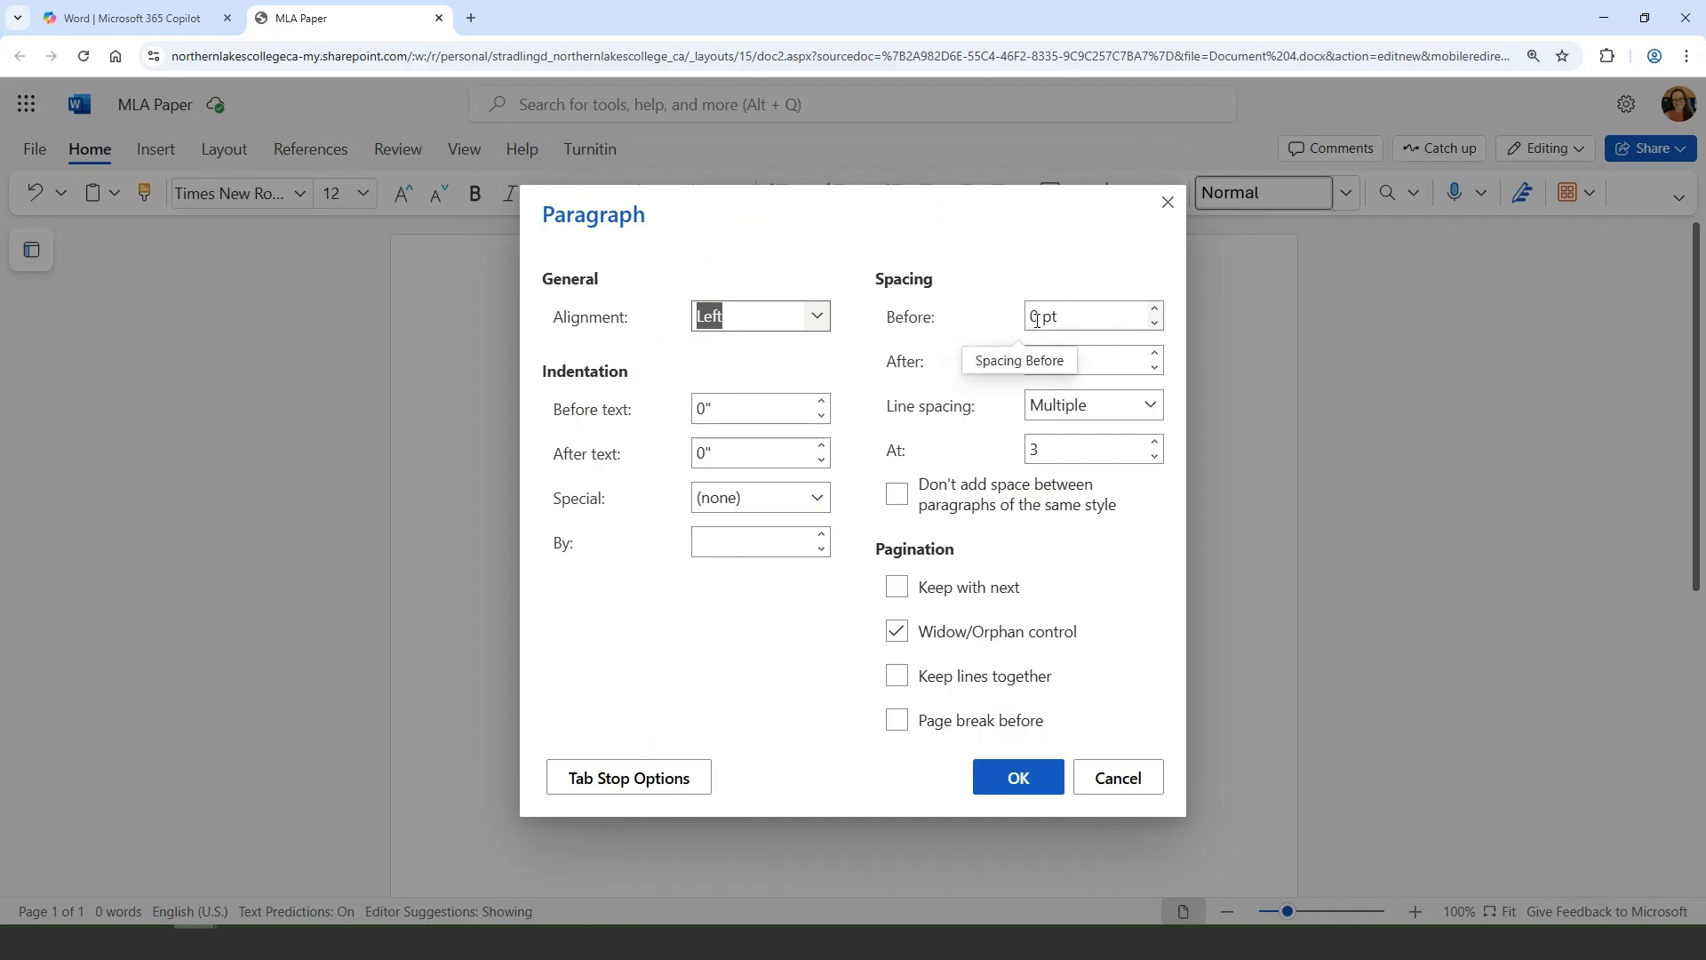
click(1155, 368)
click(1155, 368)
click(1155, 368)
click(1155, 368)
click(1155, 368)
click(1155, 368)
click(1155, 368)
click(1155, 368)
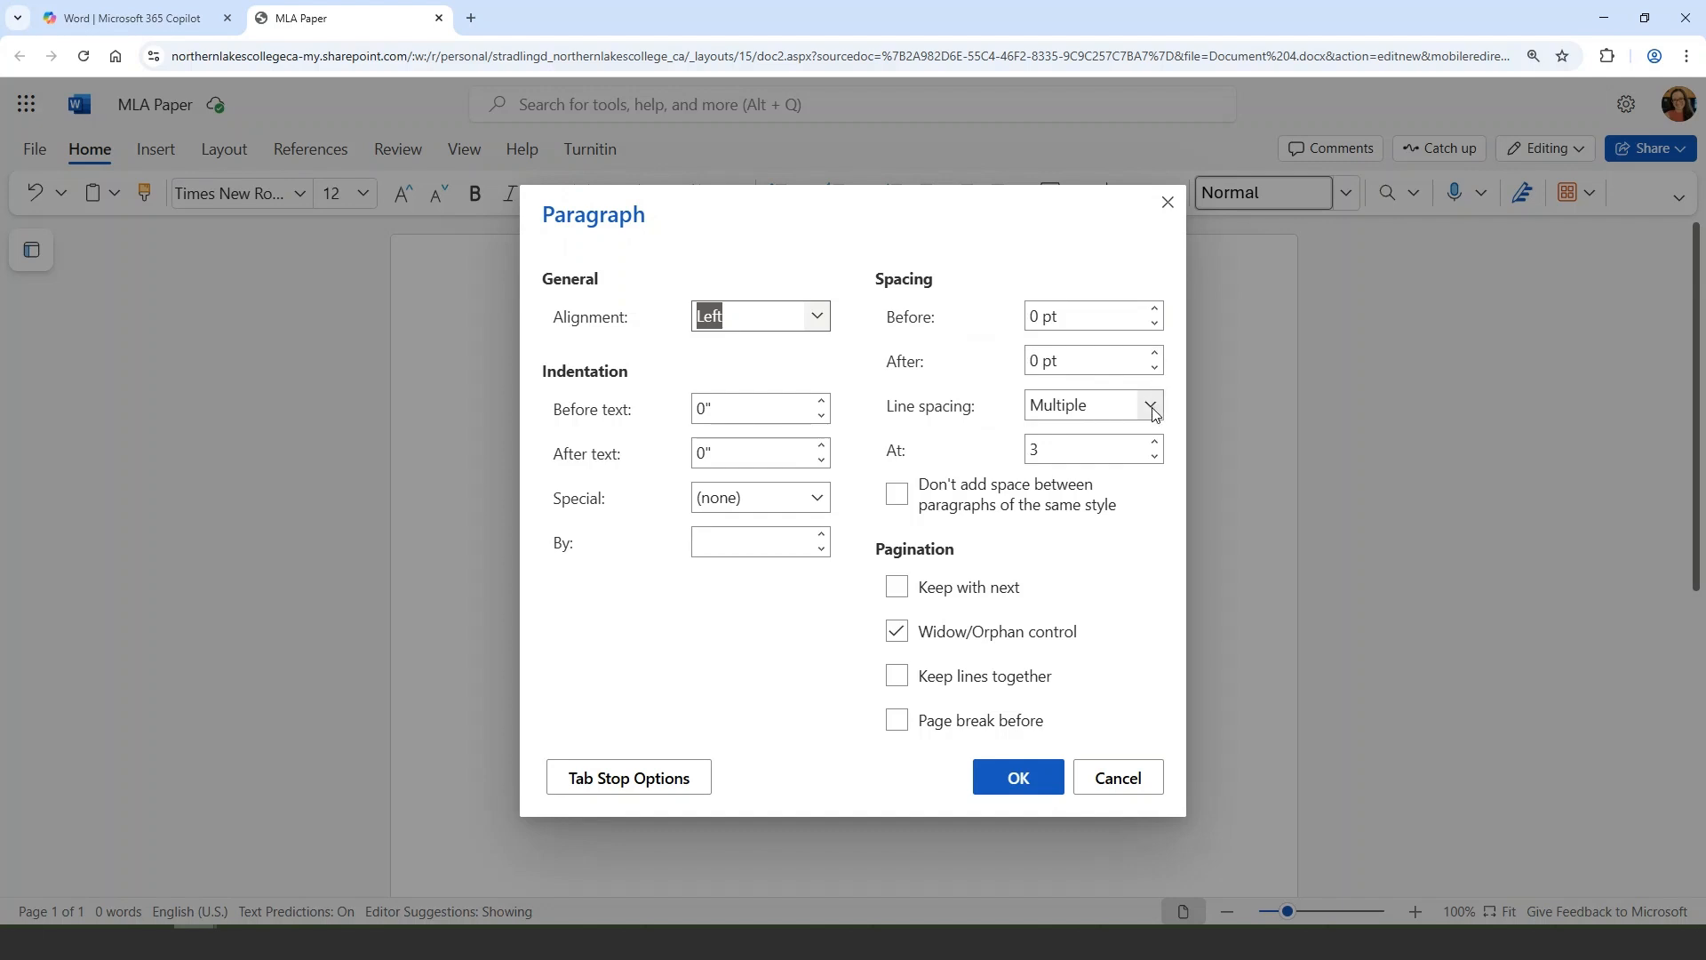
click(1150, 407)
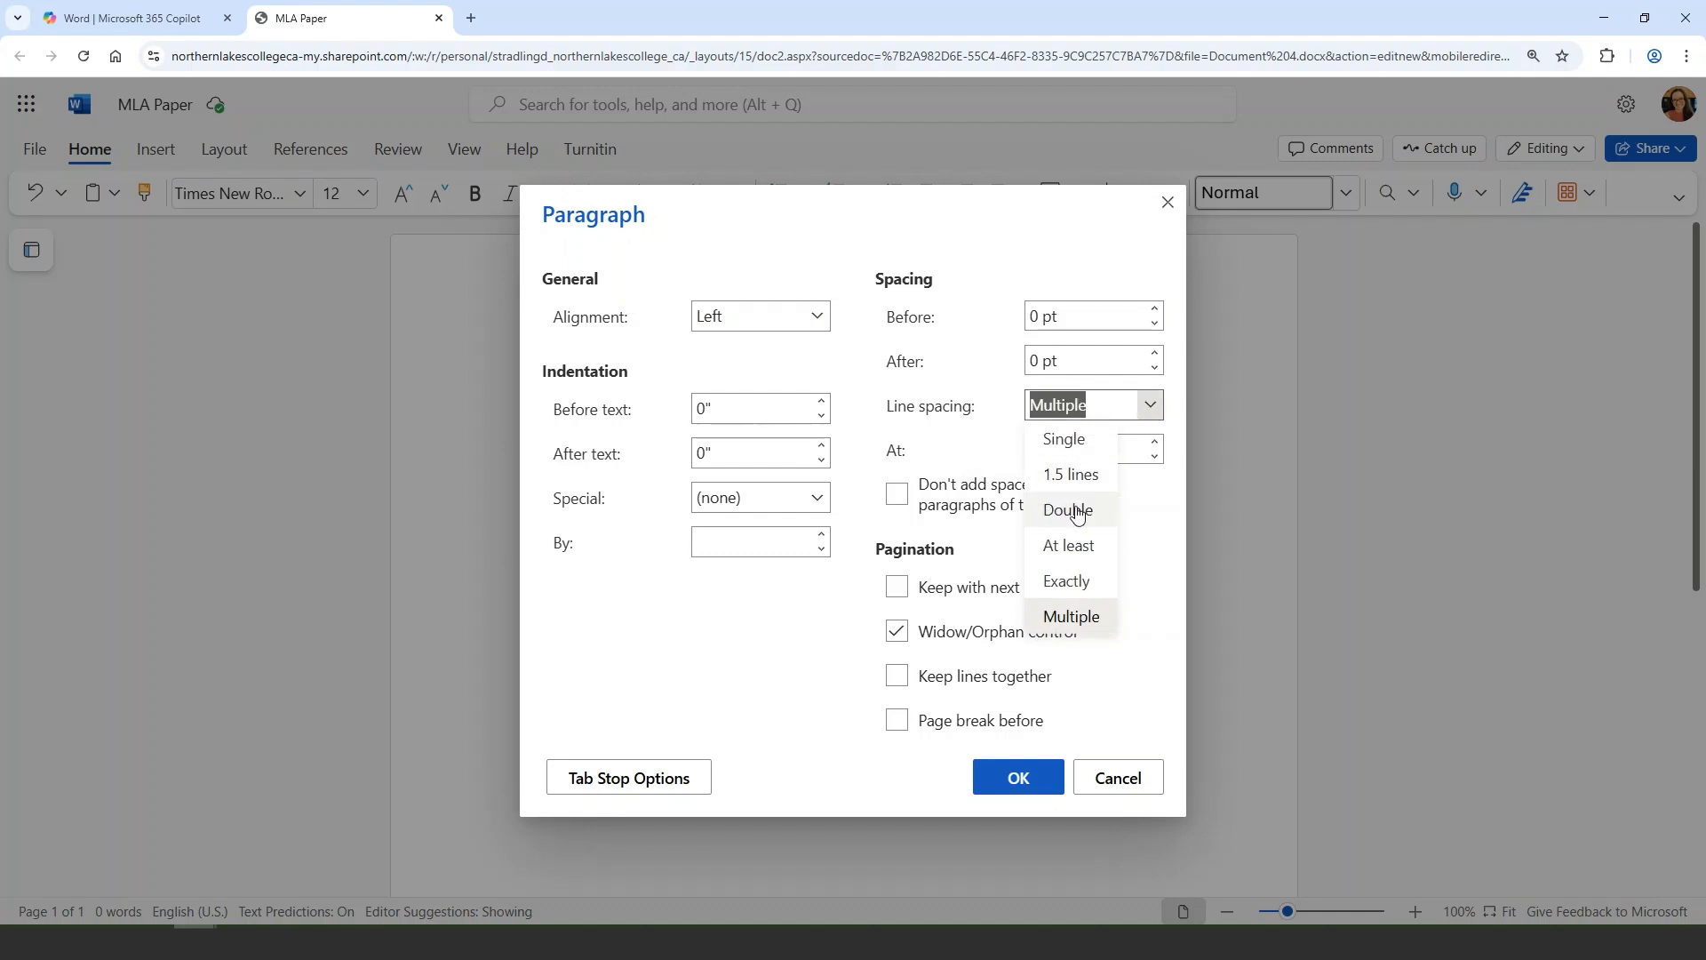
click(1076, 510)
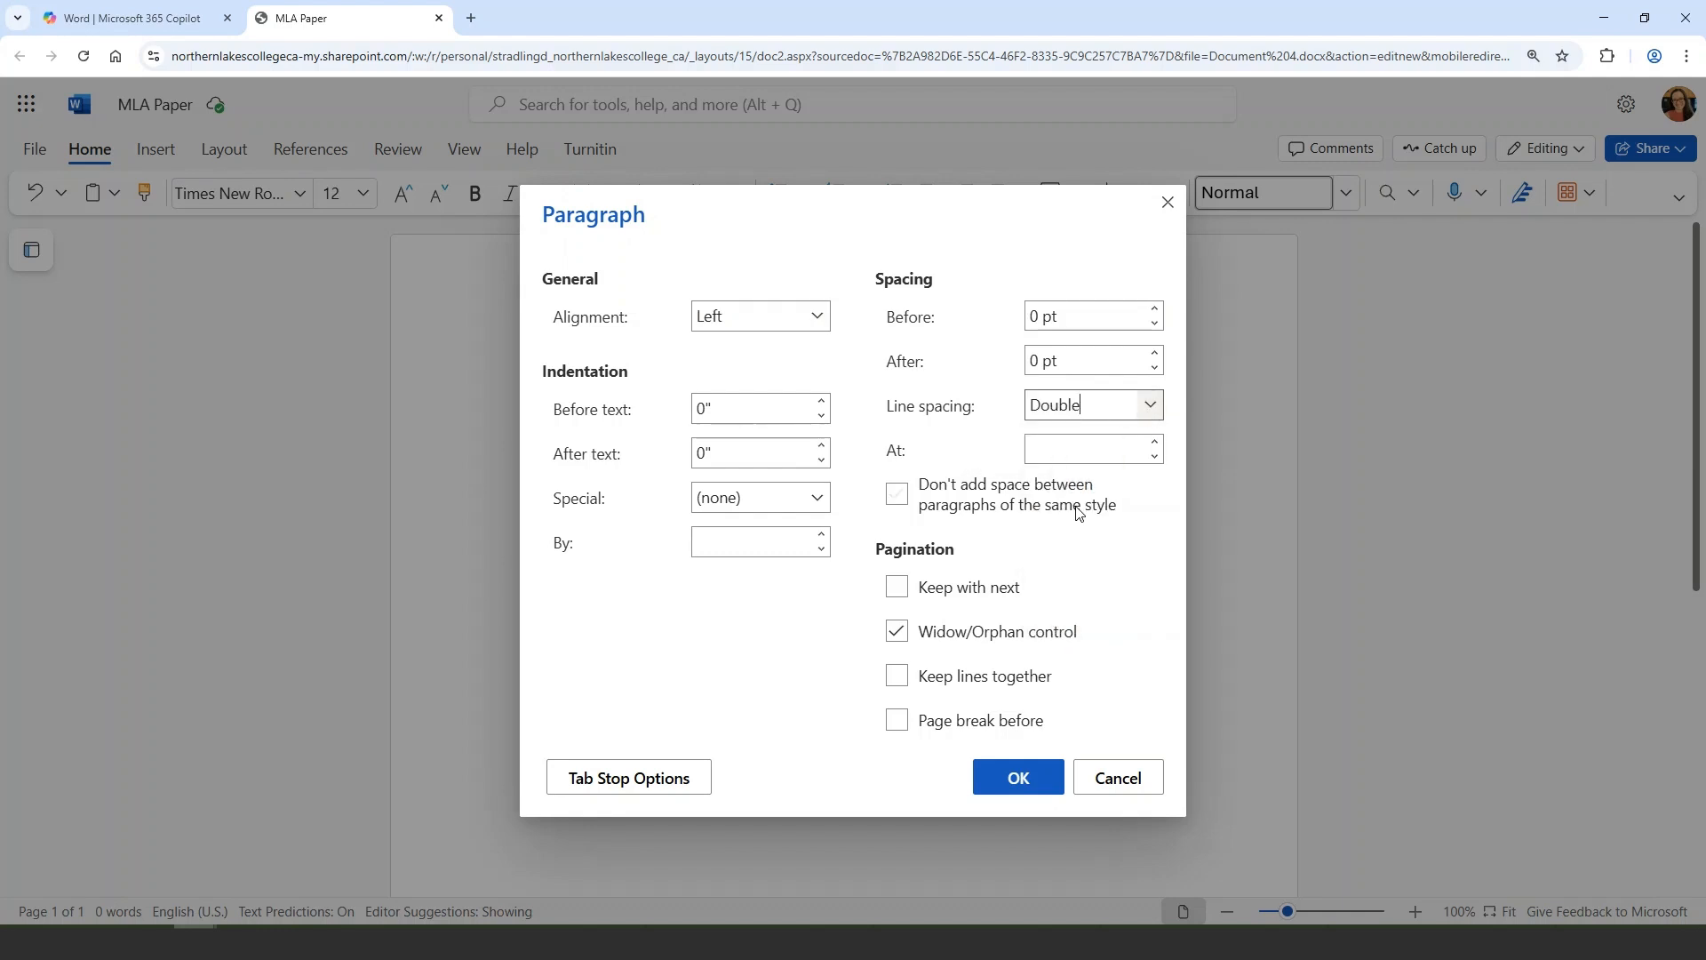
click(1017, 778)
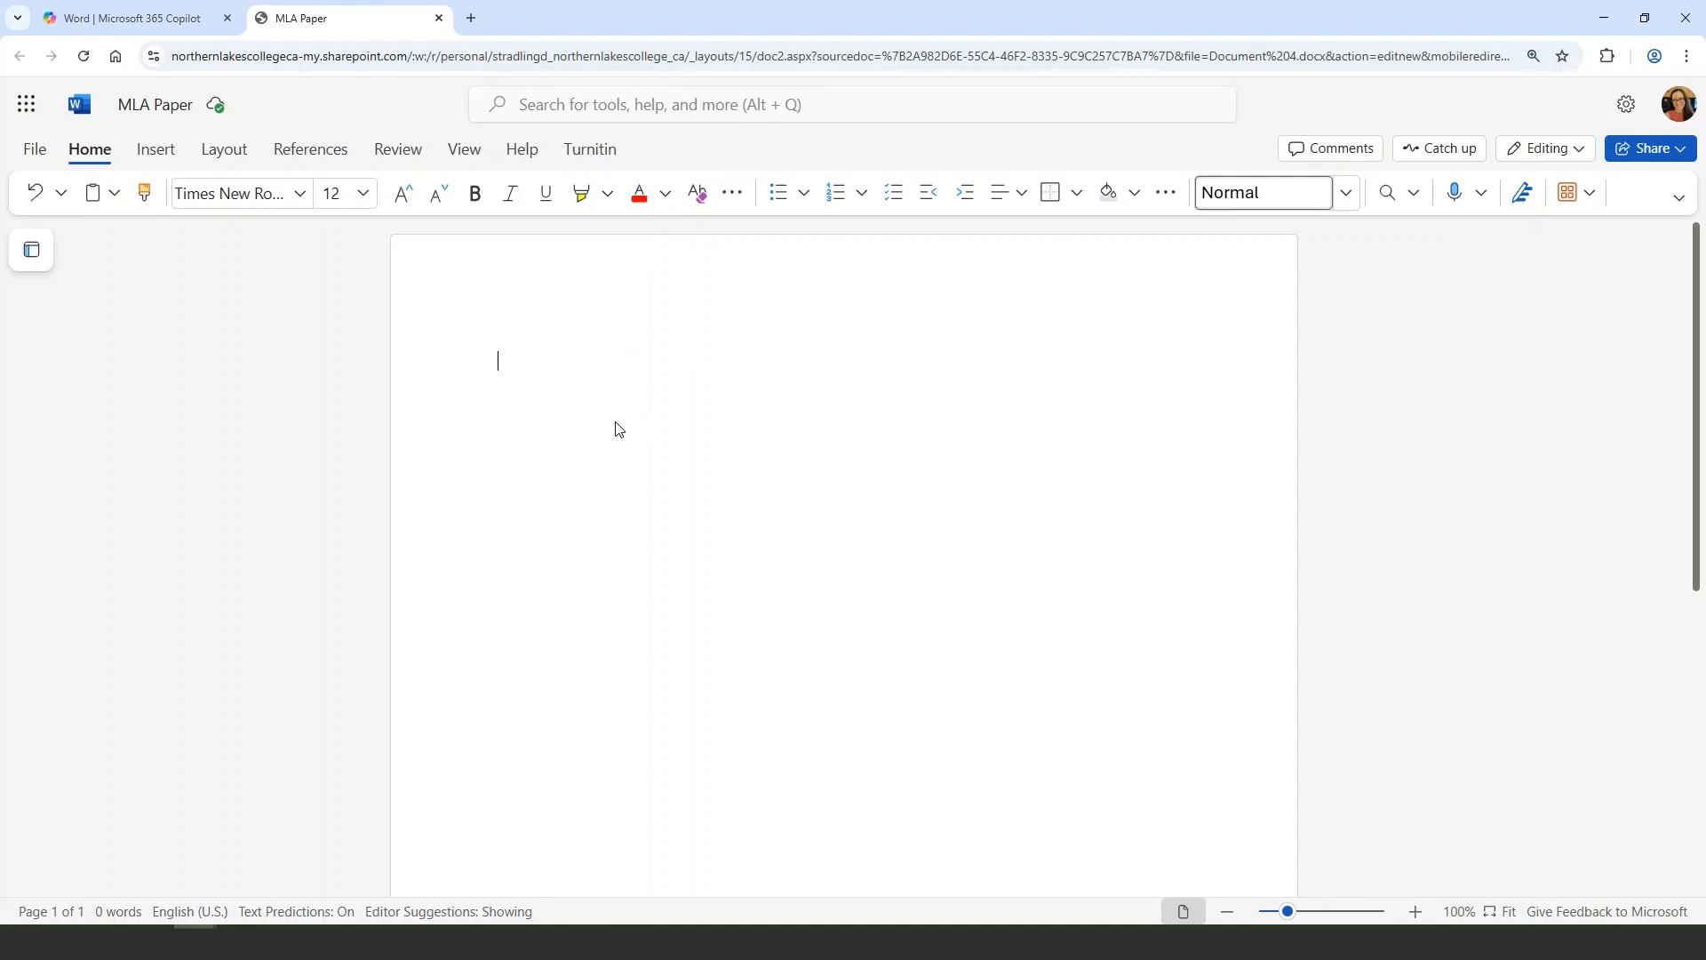
Insert a page number at the right side of the header
click(160, 154)
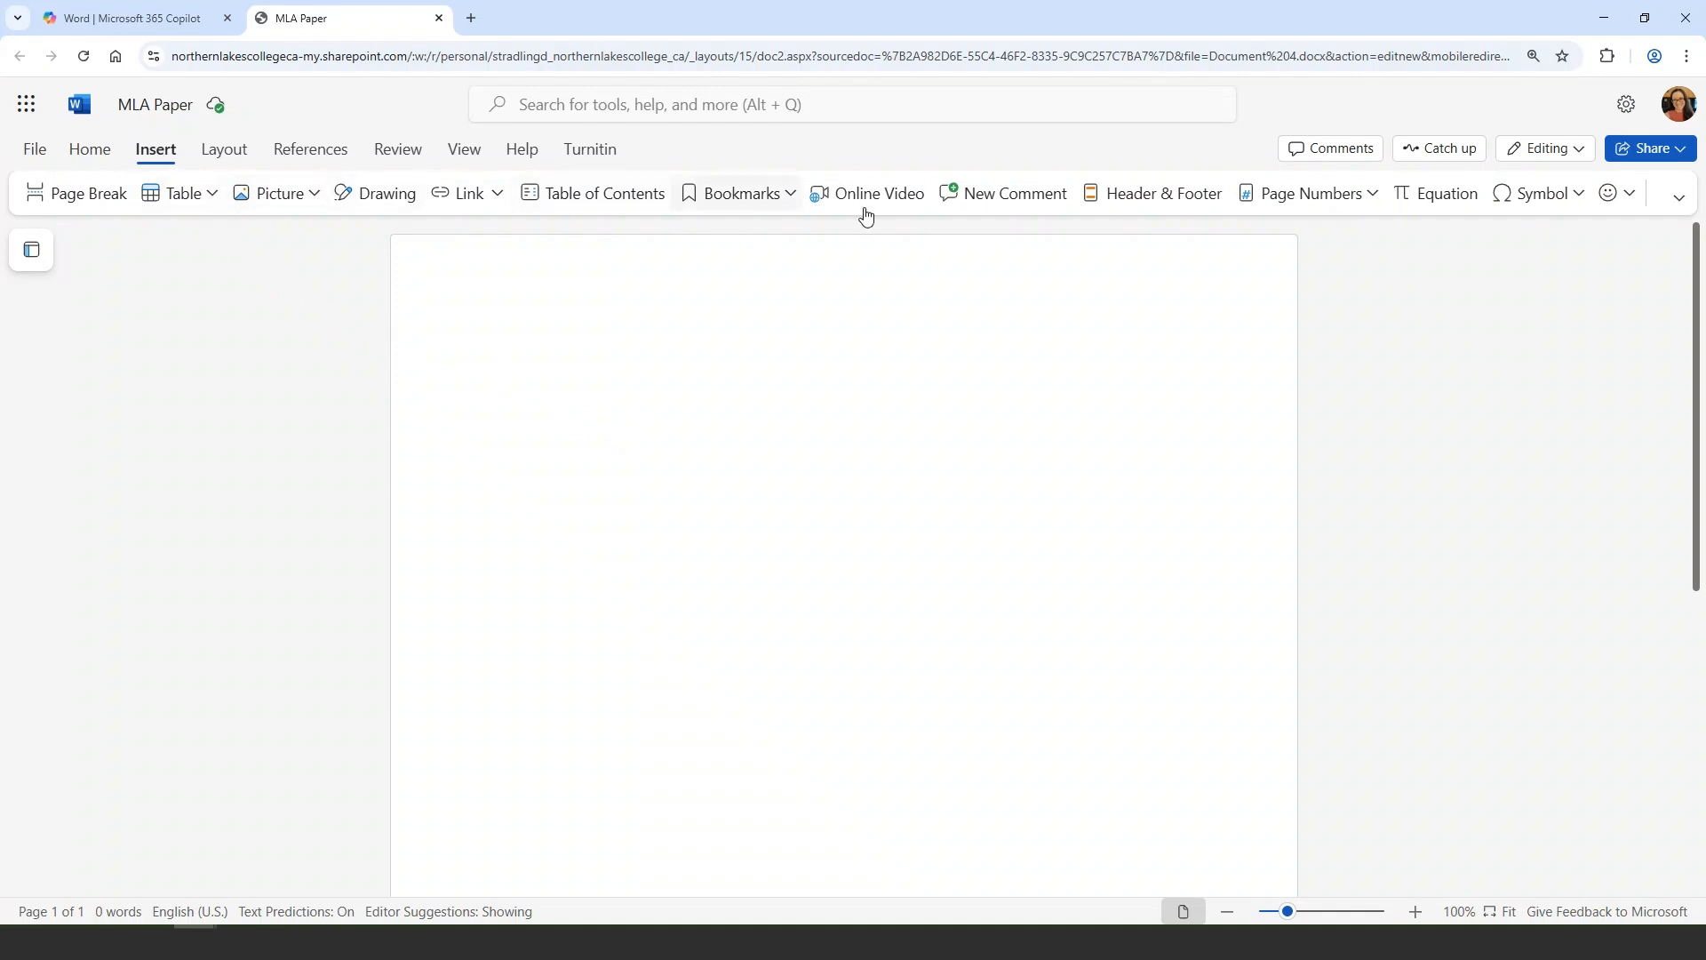
click(1346, 205)
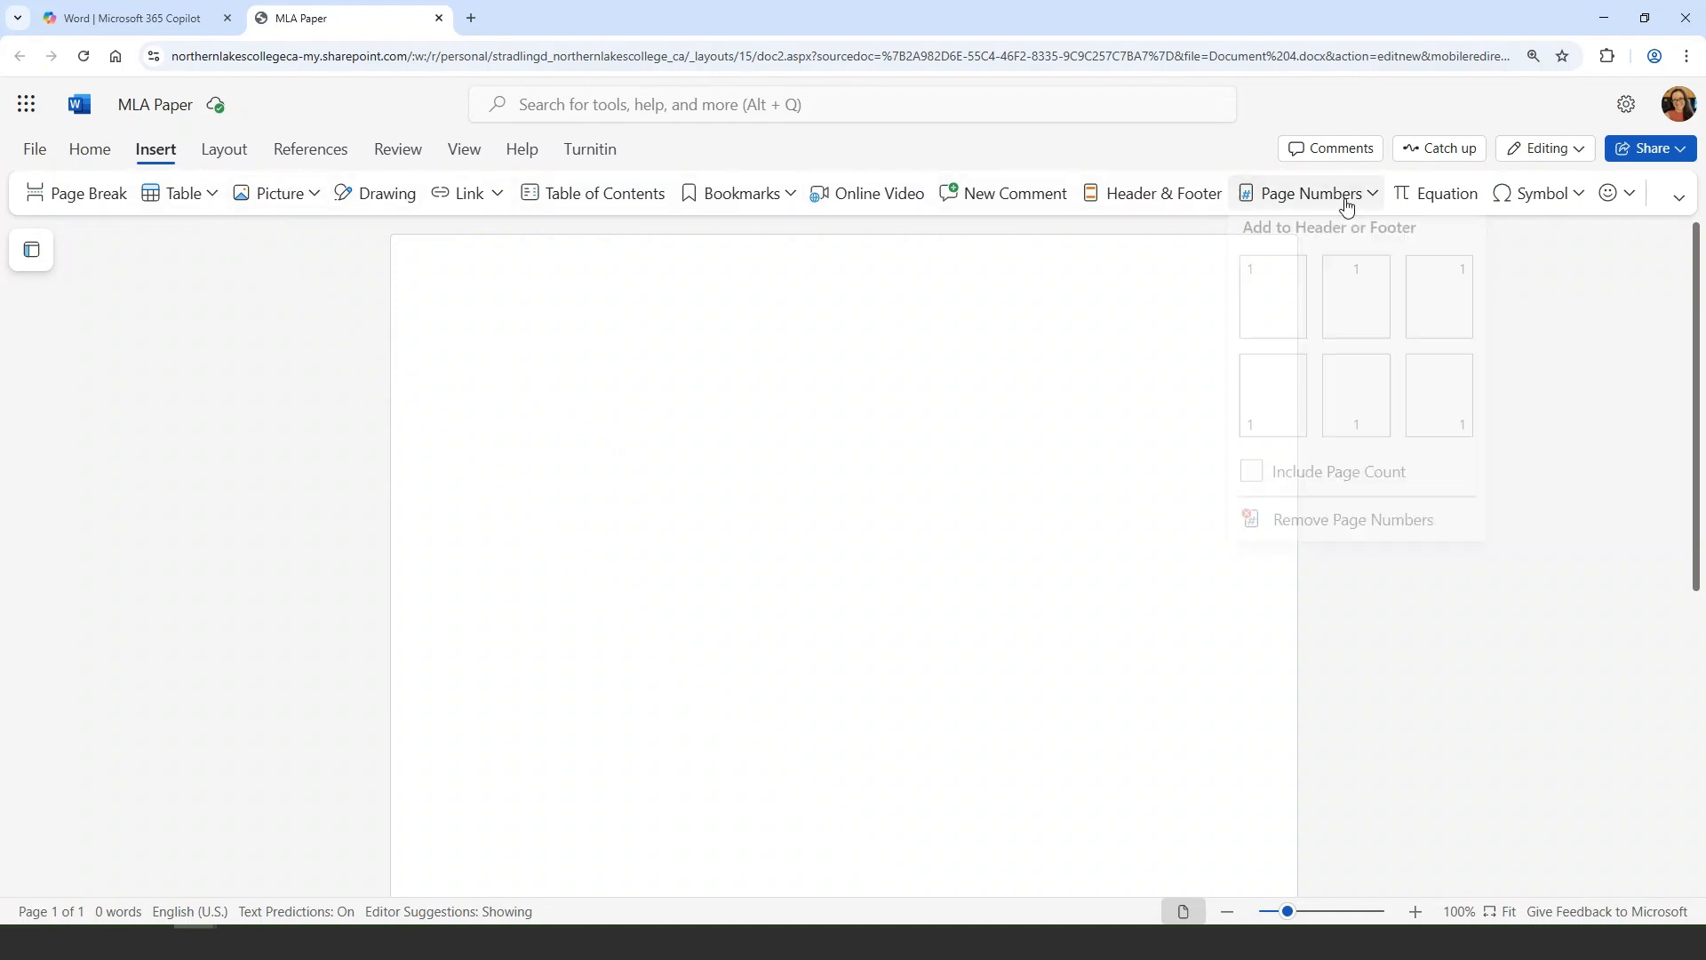
click(1451, 306)
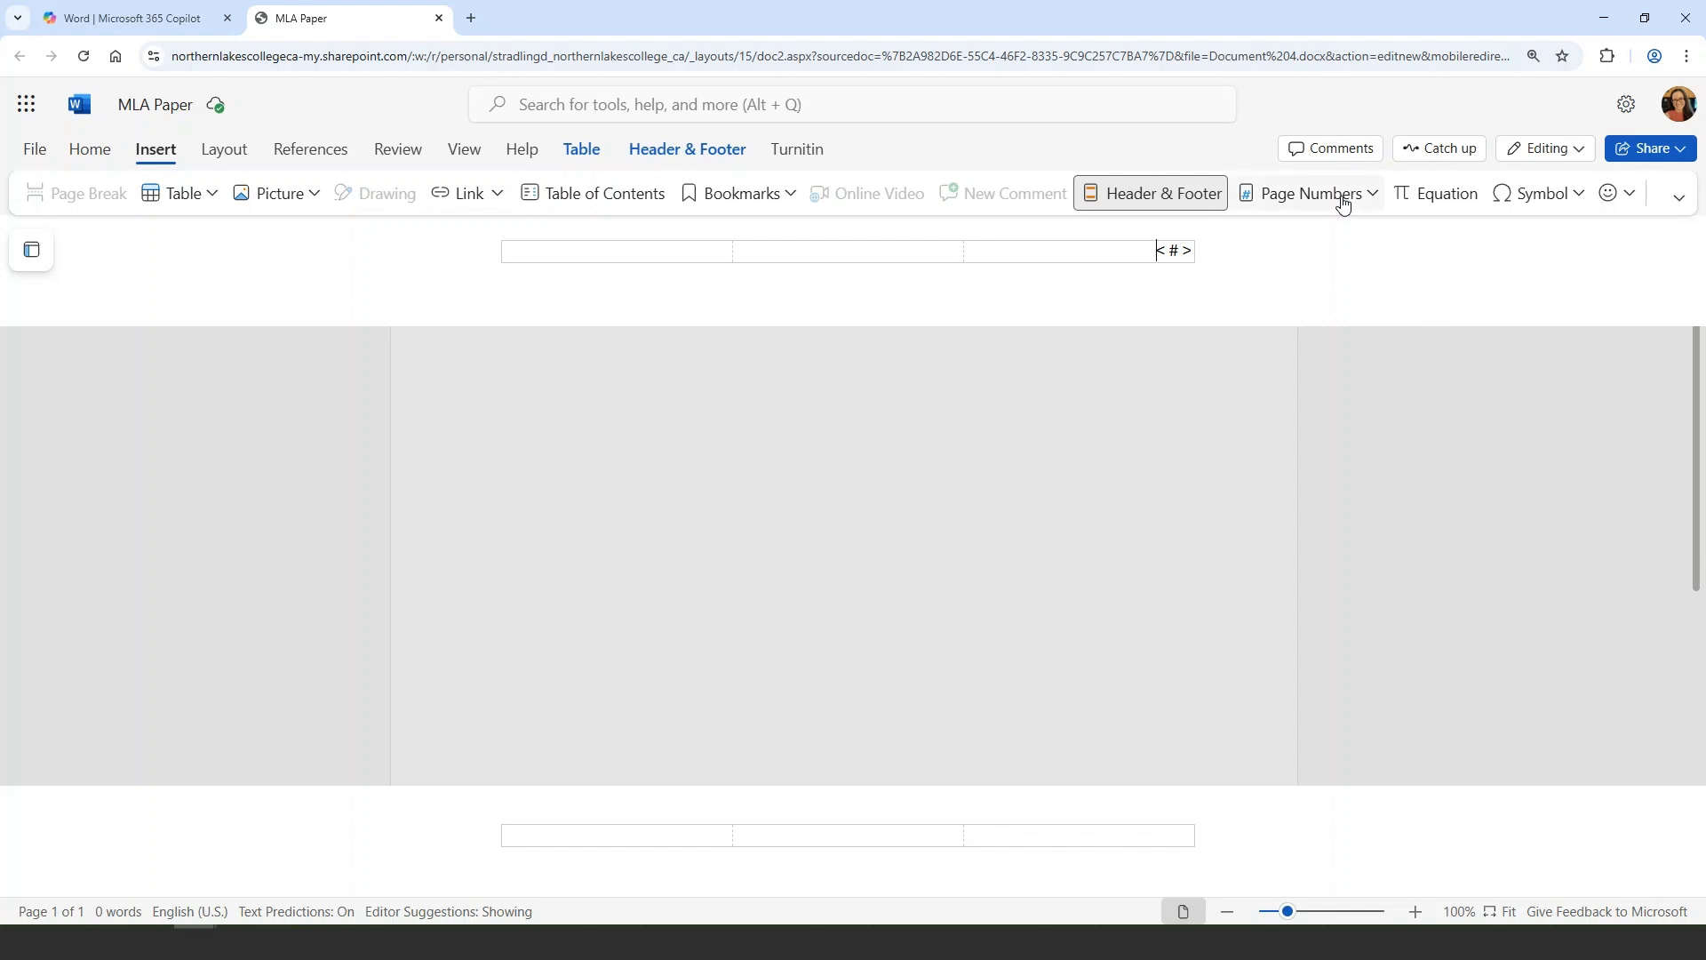
Type the author's last name before the page number in the header
click(1165, 211)
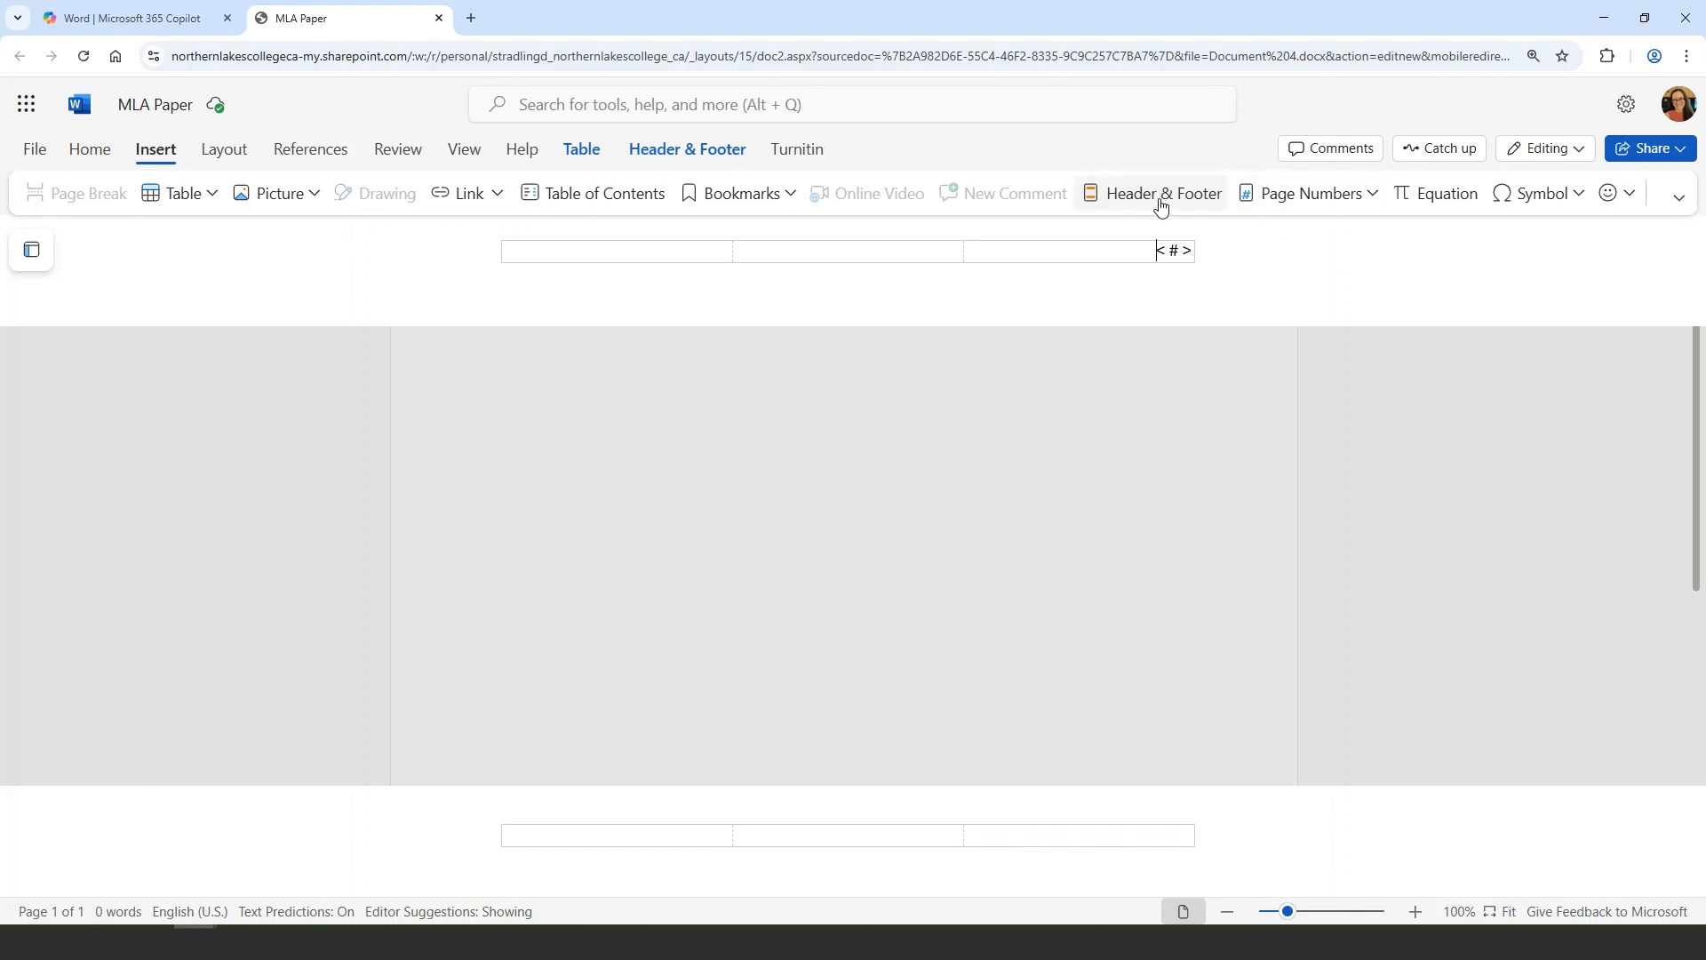
click(1105, 213)
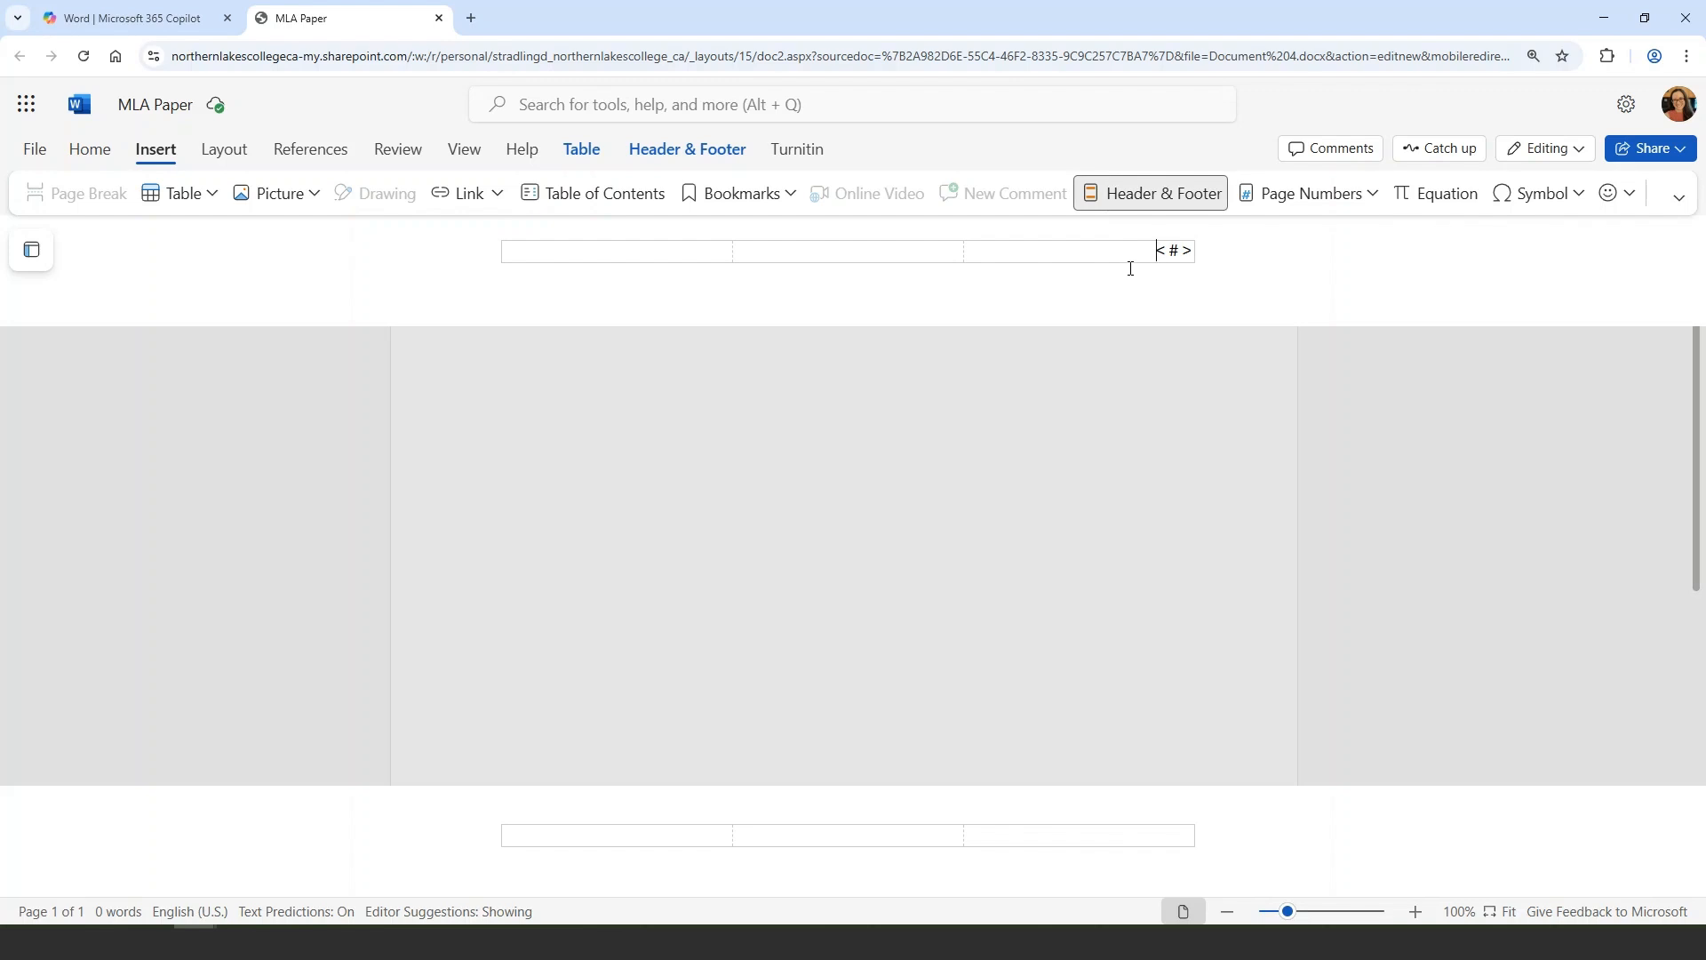
text(Campbell)
Change the header text's font to Times New Roman and return to the document body
drag(1074, 254, 1193, 255)
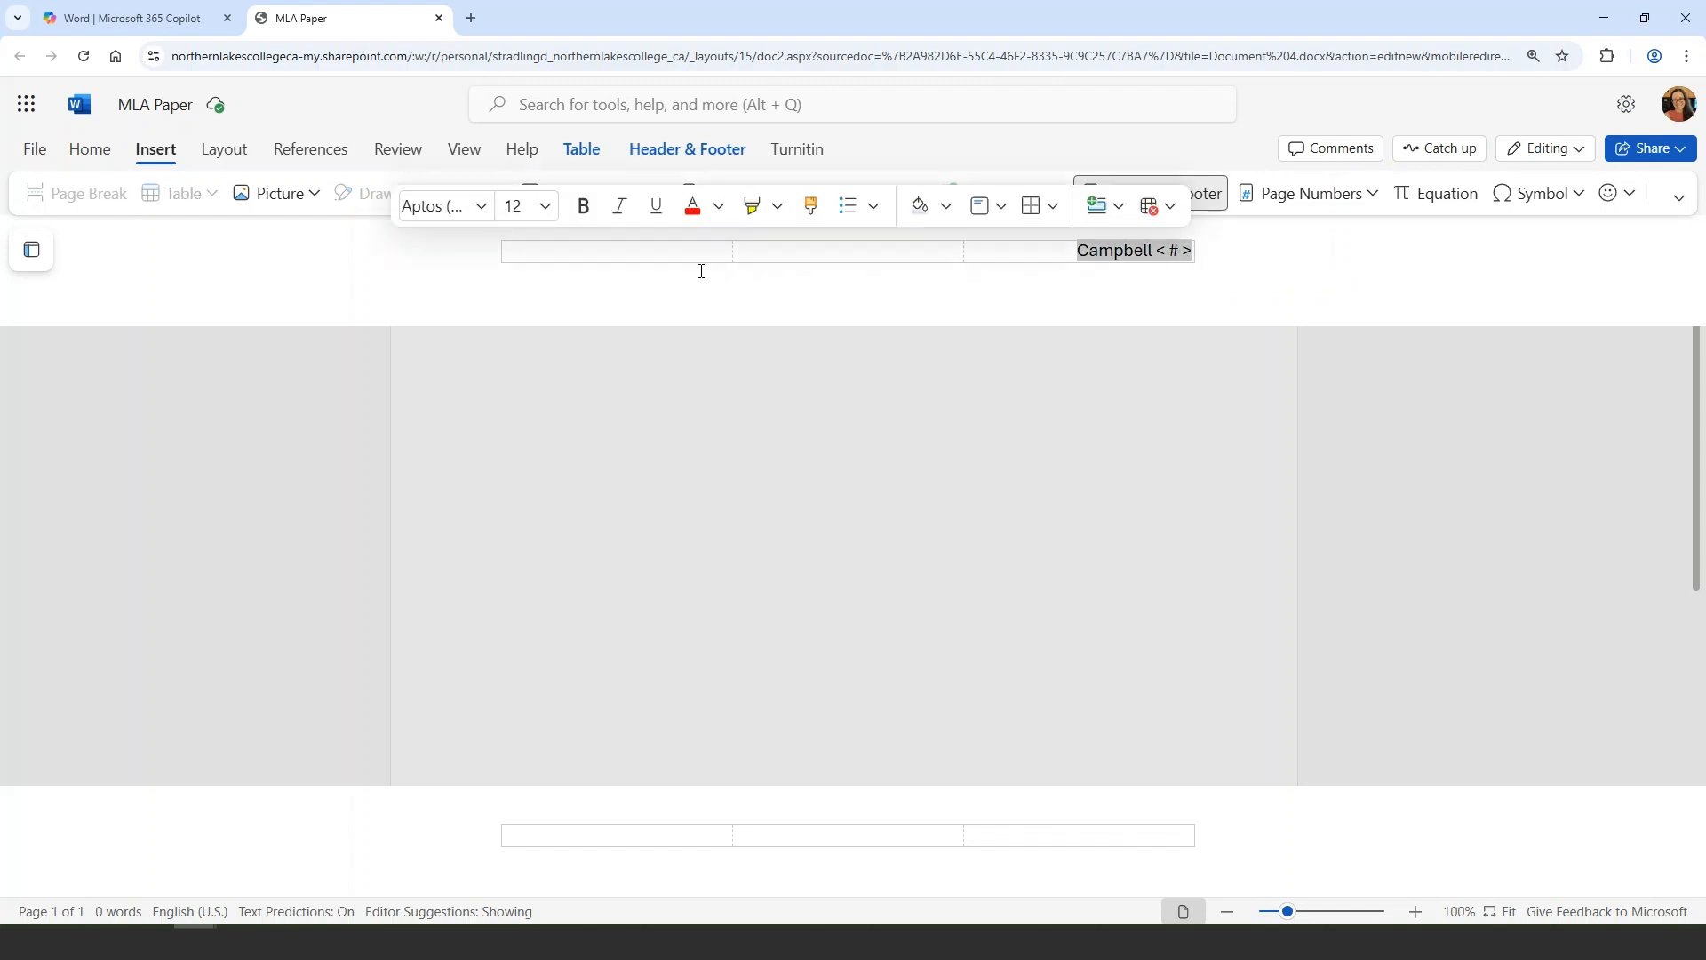
click(479, 209)
click(605, 367)
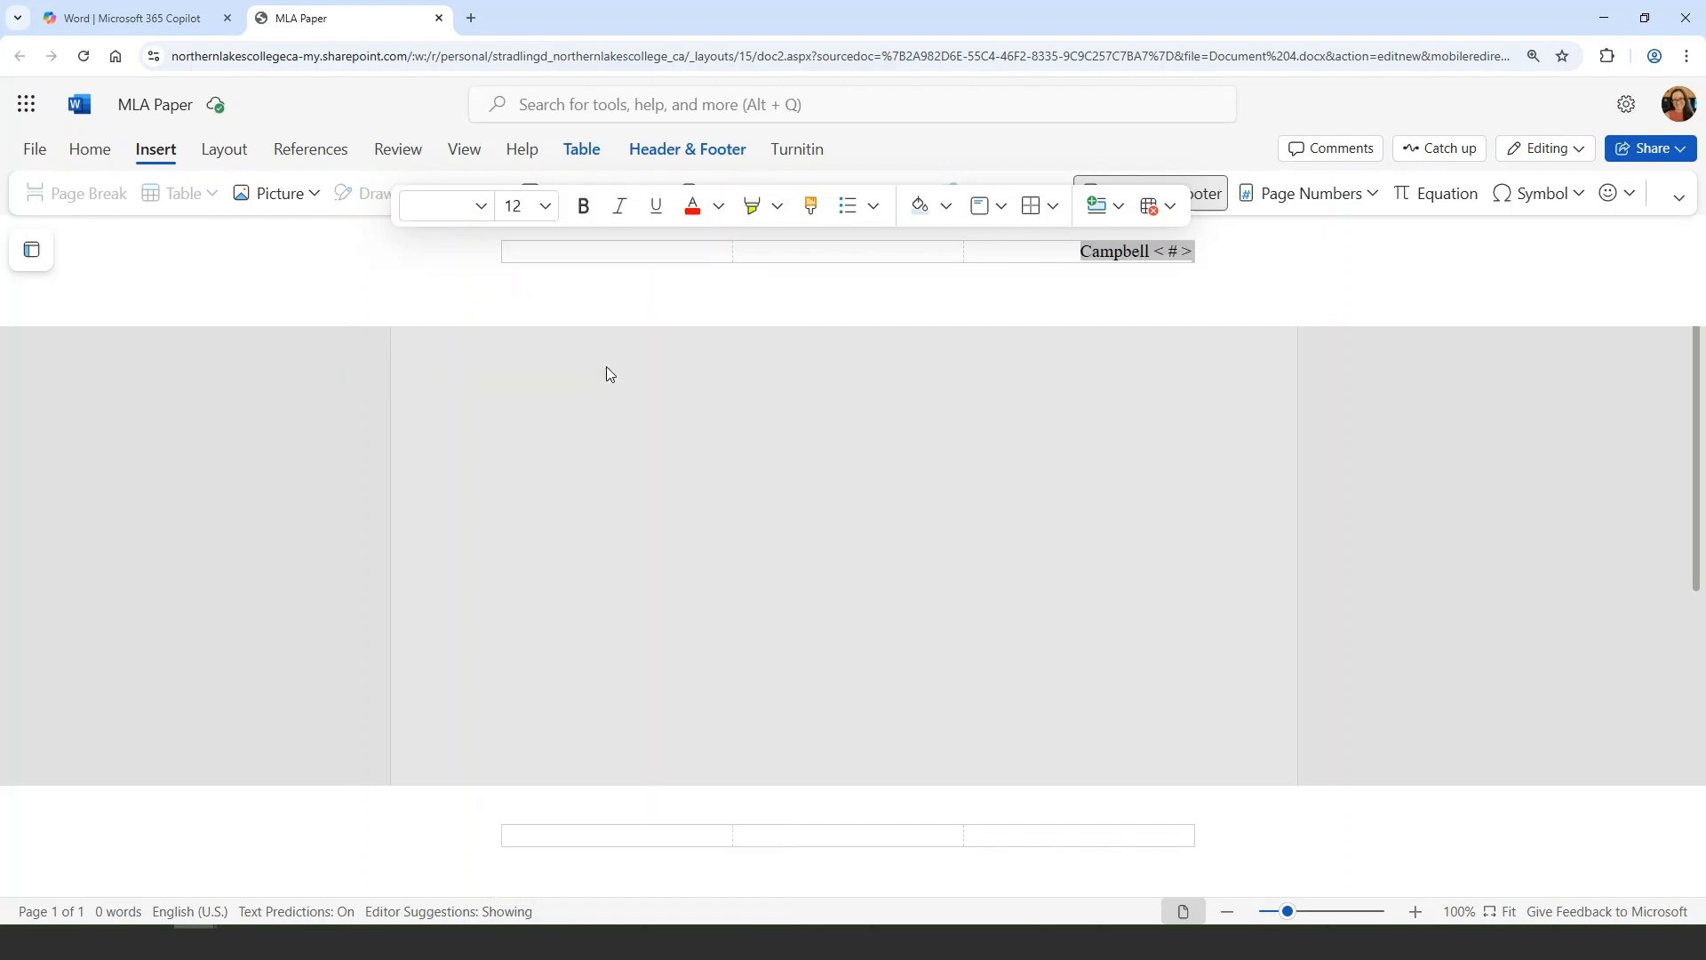
click(1150, 252)
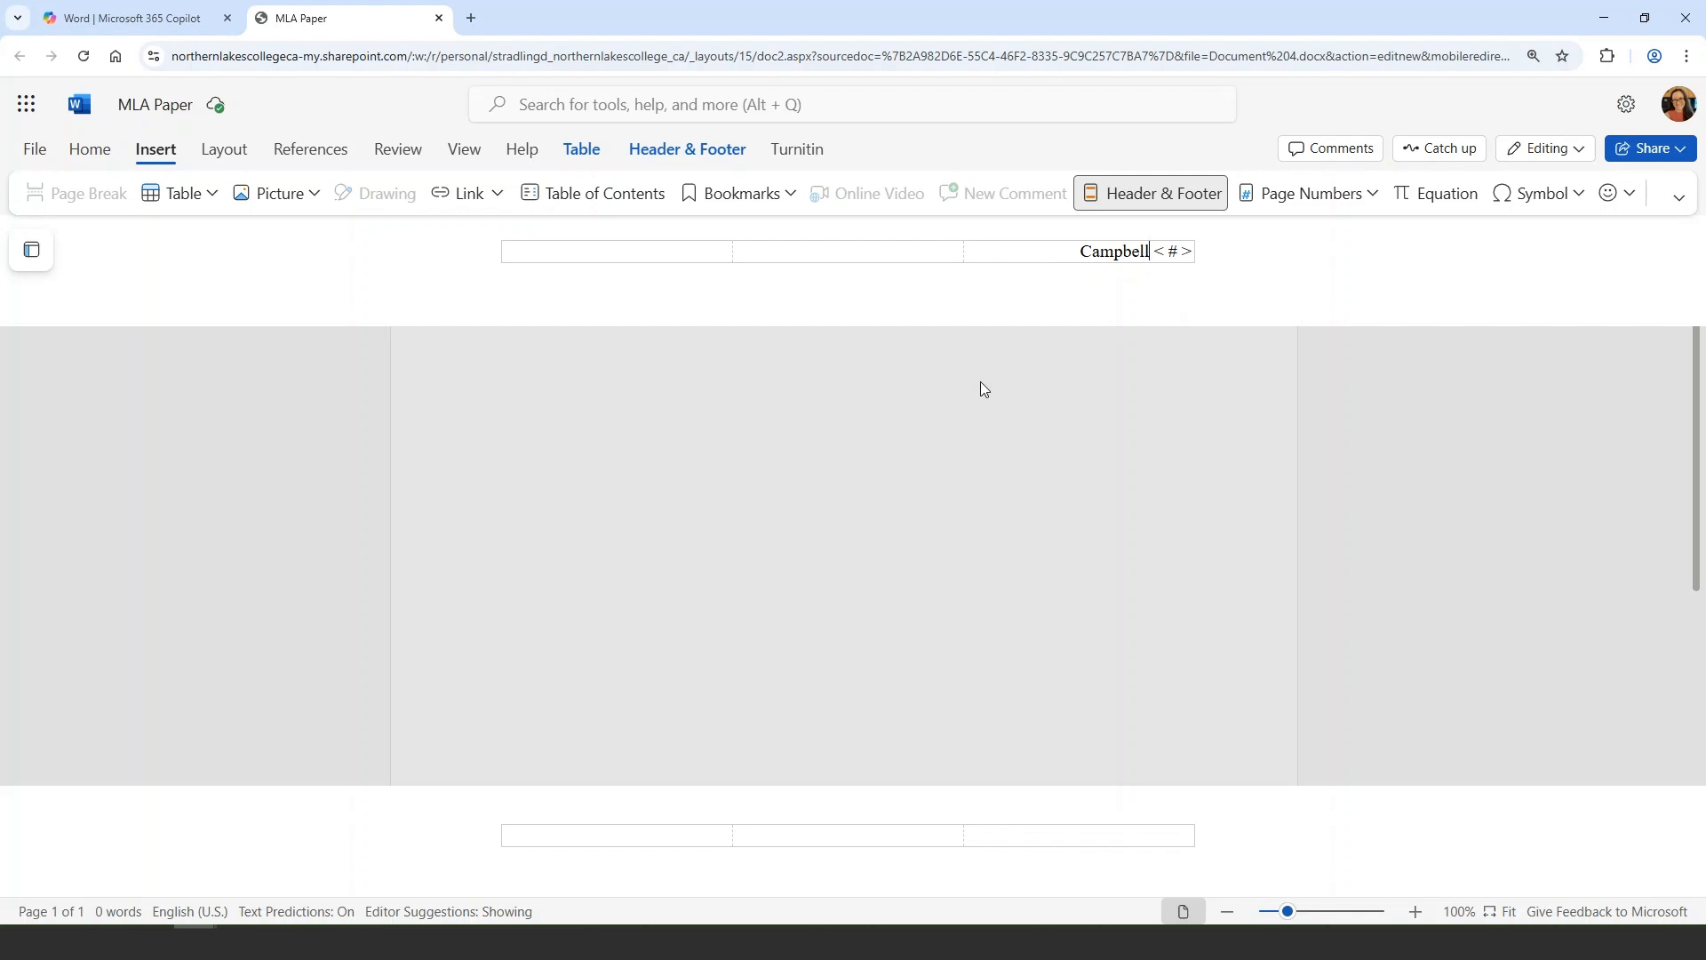
click(726, 378)
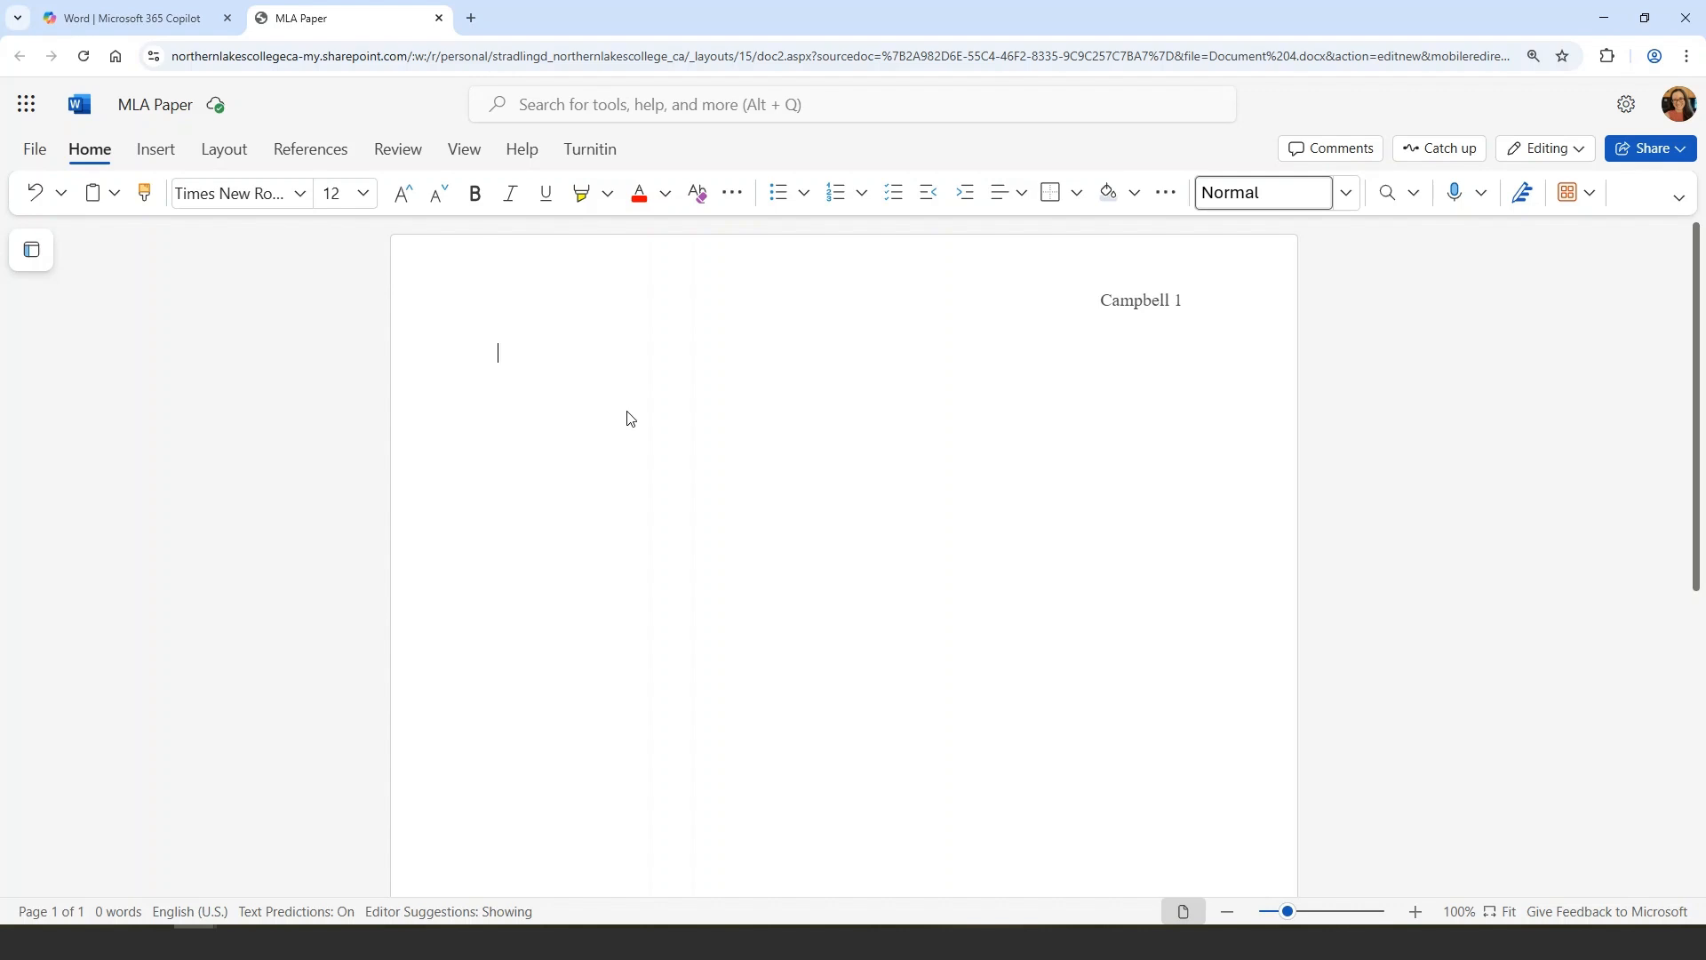
Type the heading lines: student's full name, Instructor's Name, ENGL 1020, and 4 September 2025
key(Return)
text(Instruc)
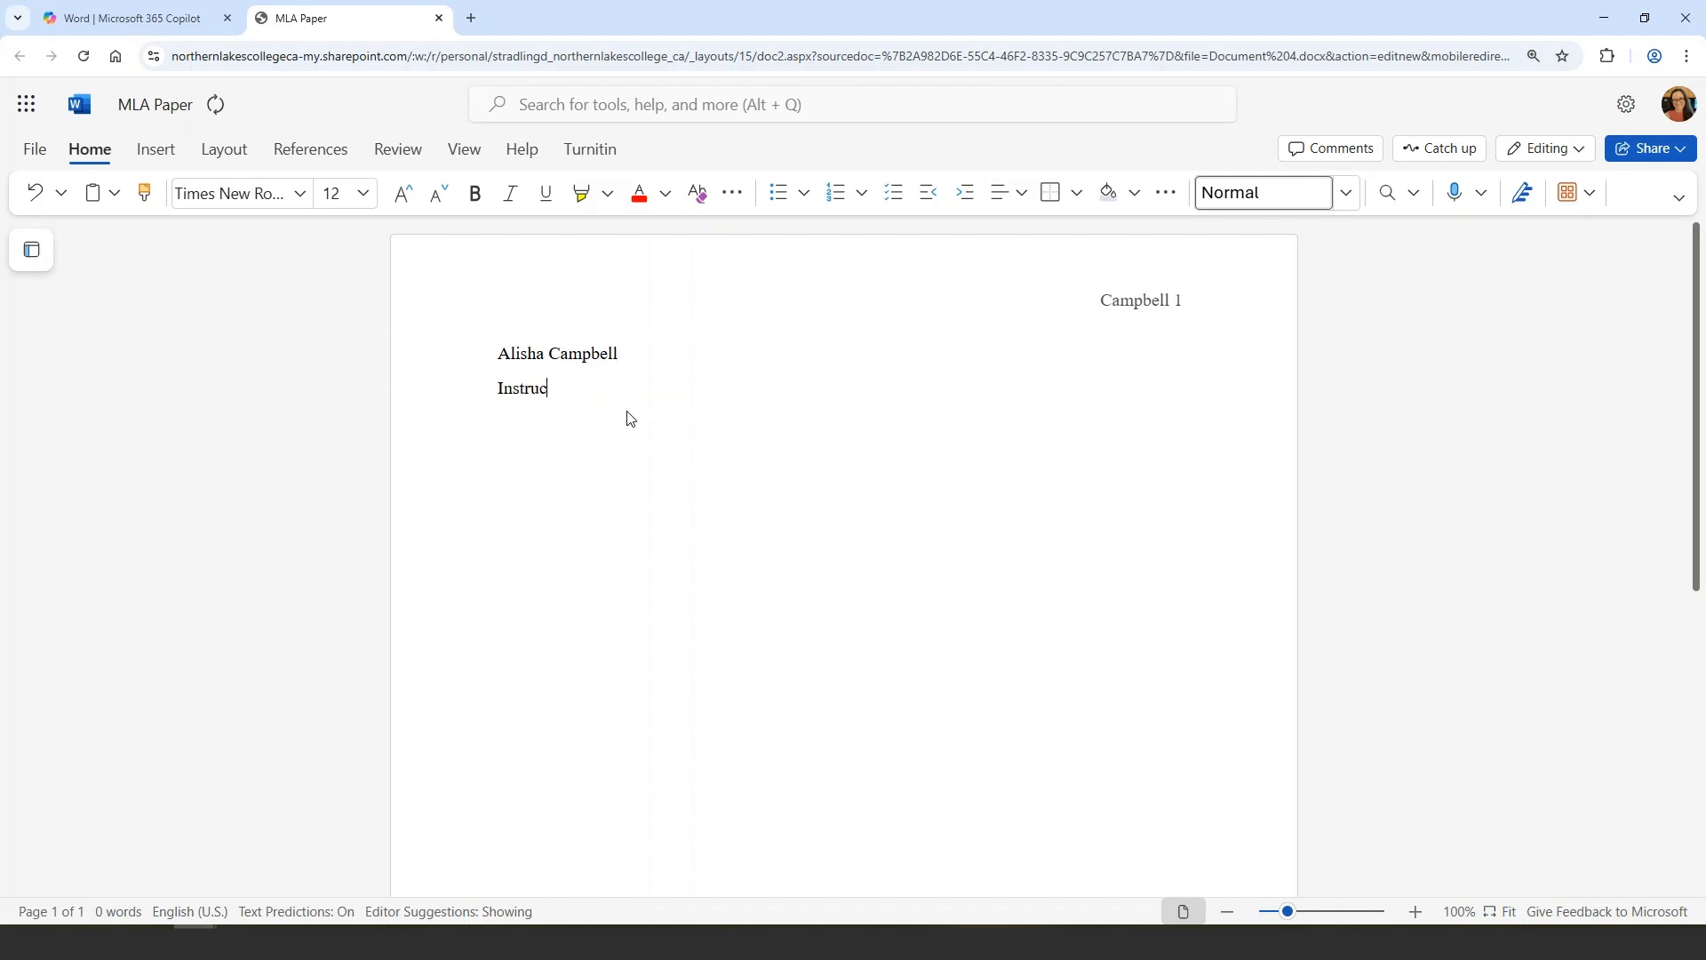
text(tor's Name)
key(Return)
text(ENGL 1020 )
text(4 Septem)
text(ber )
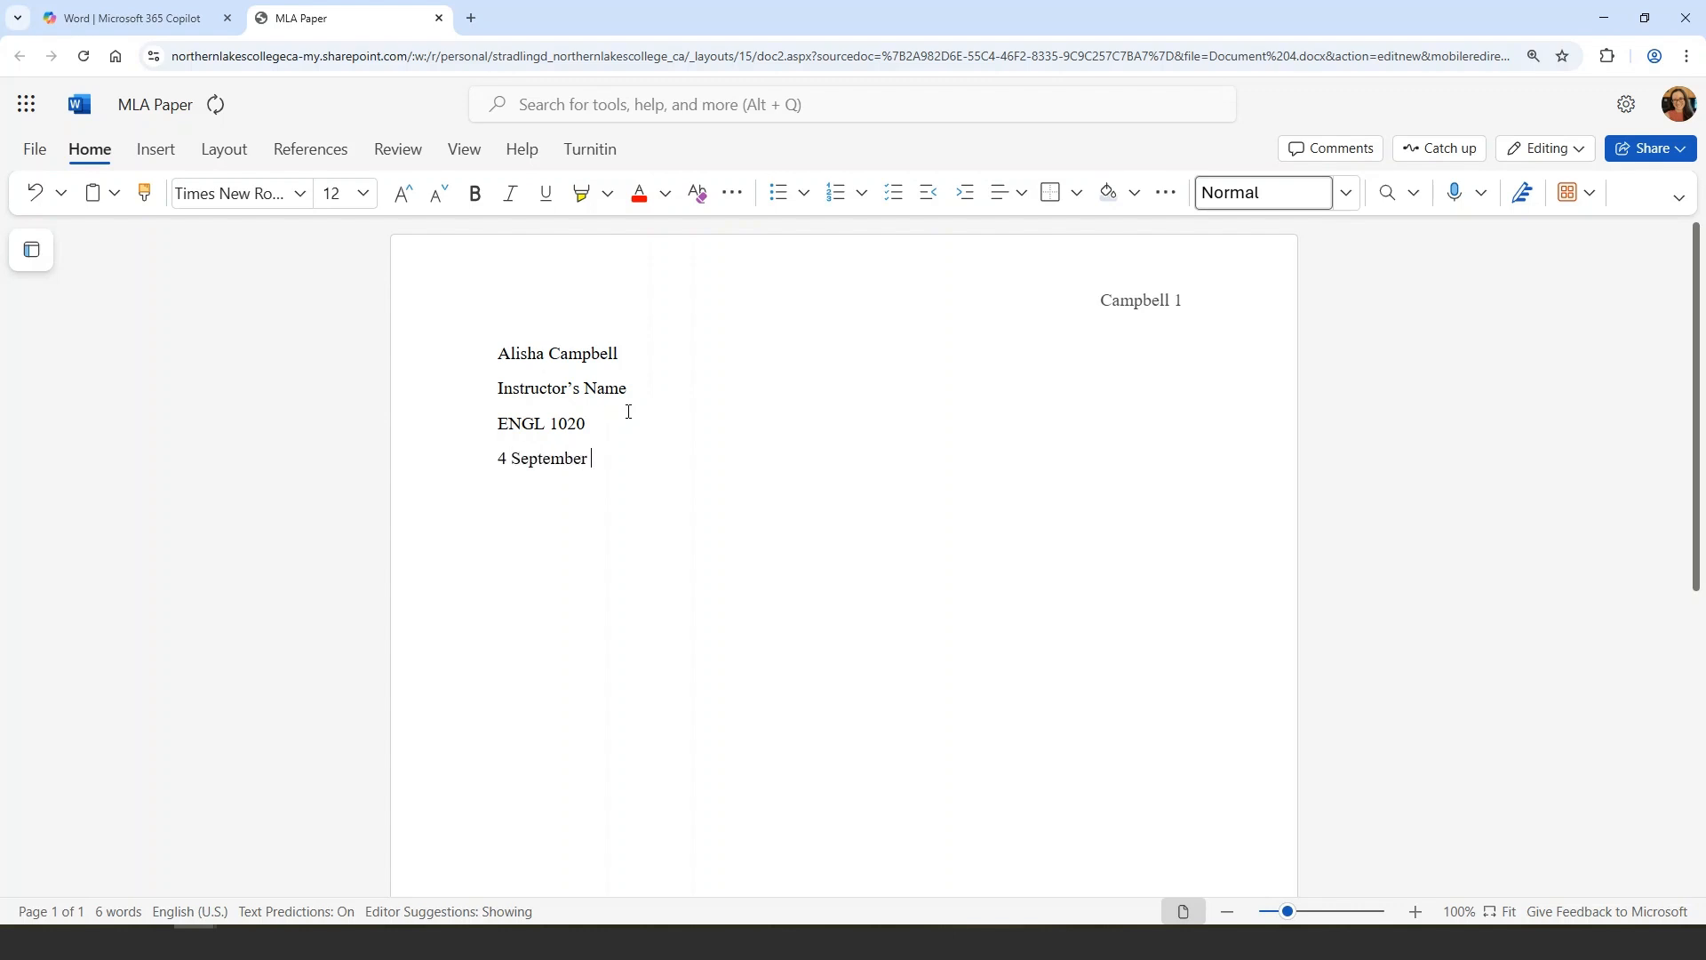
text(2025)
key(Return)
Center the next line and type the title "Title: Subtitle of Paper"
click(1004, 193)
click(1059, 279)
text(Title: )
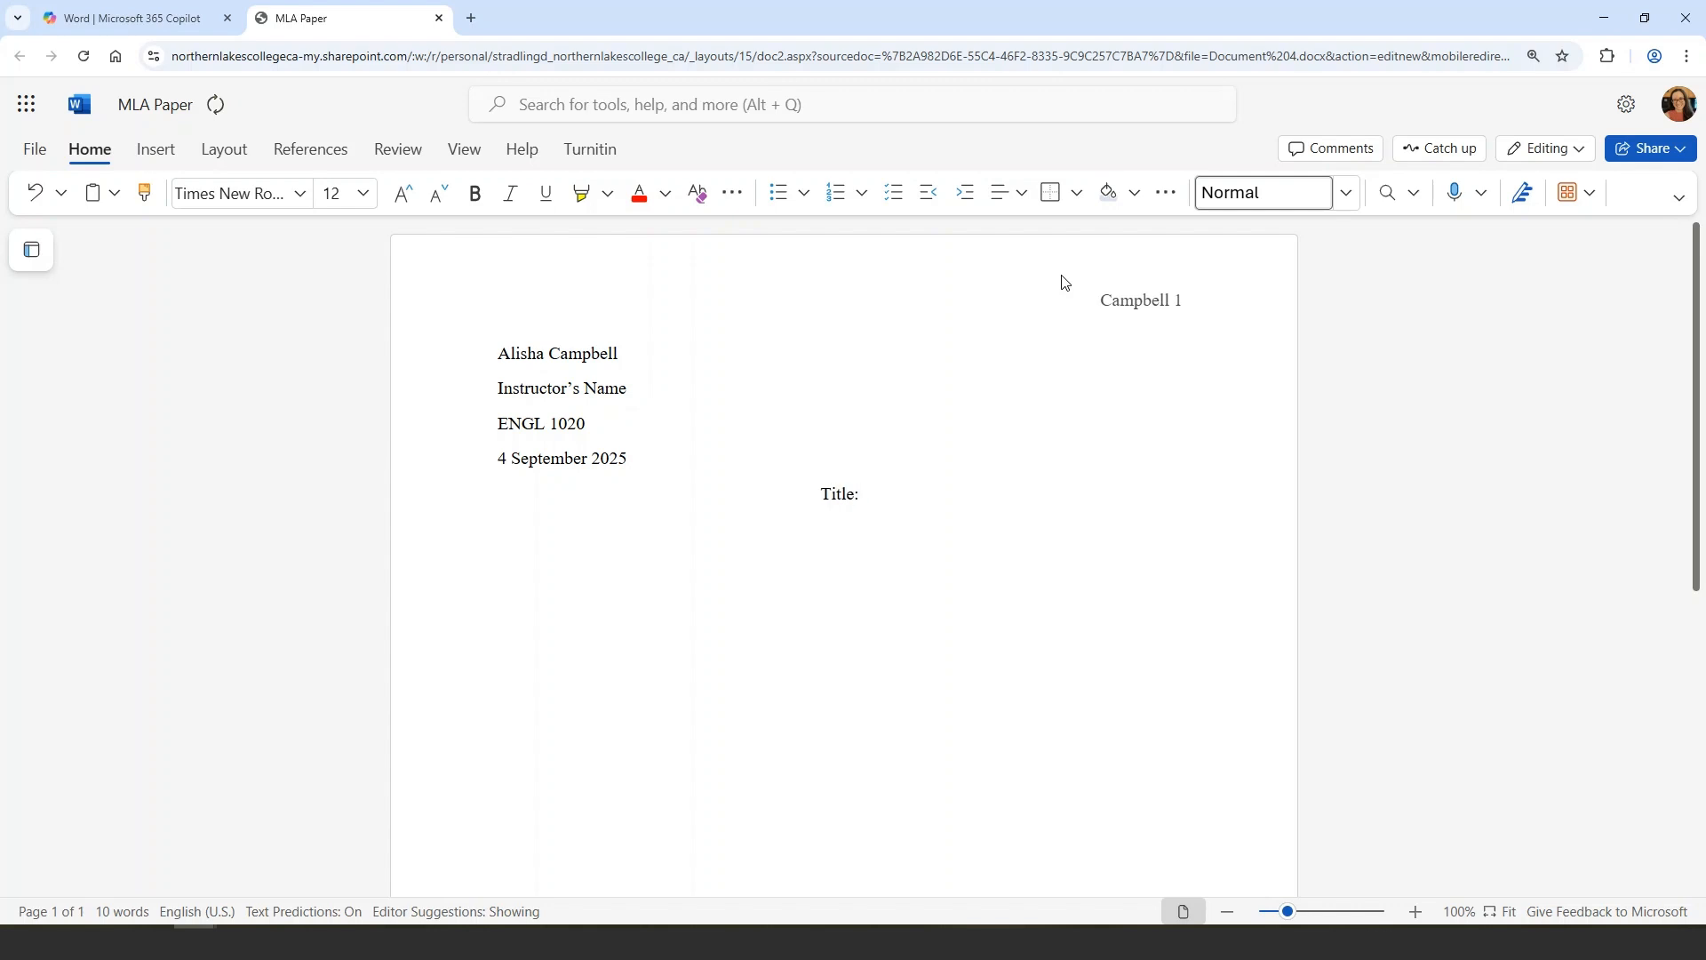
text(Subtitle of Paper)
key(Return)
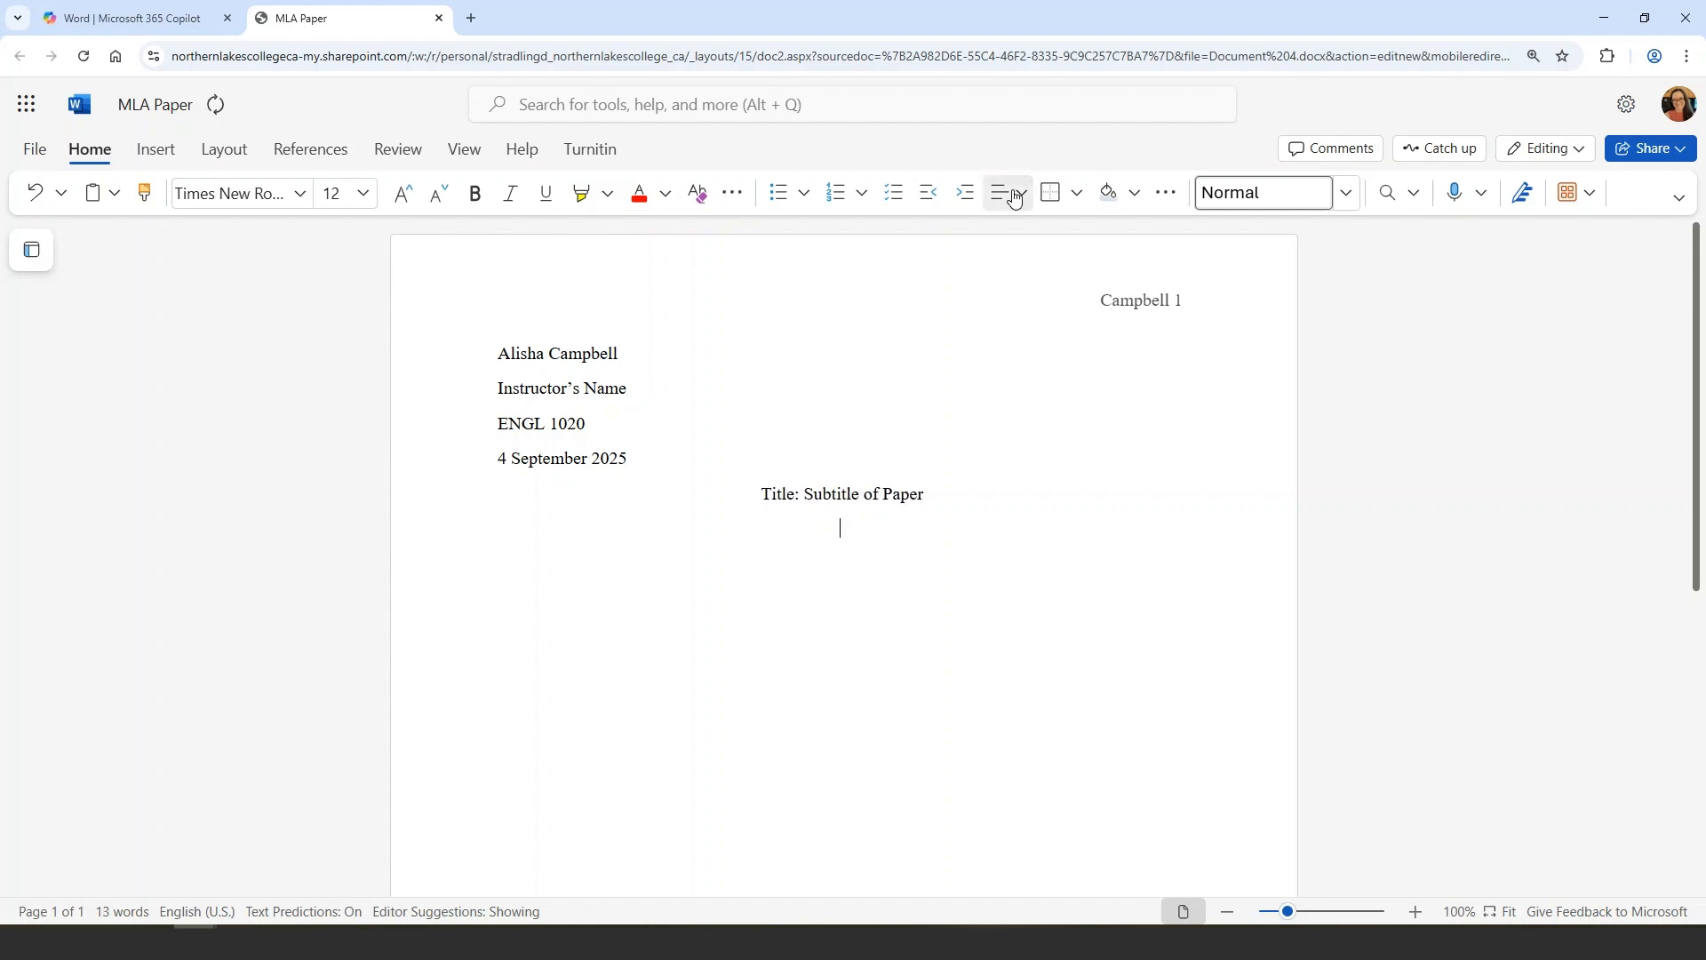
Left-align the next paragraph, indent it, and type "Indent each new paragraph."
click(1020, 192)
click(1010, 281)
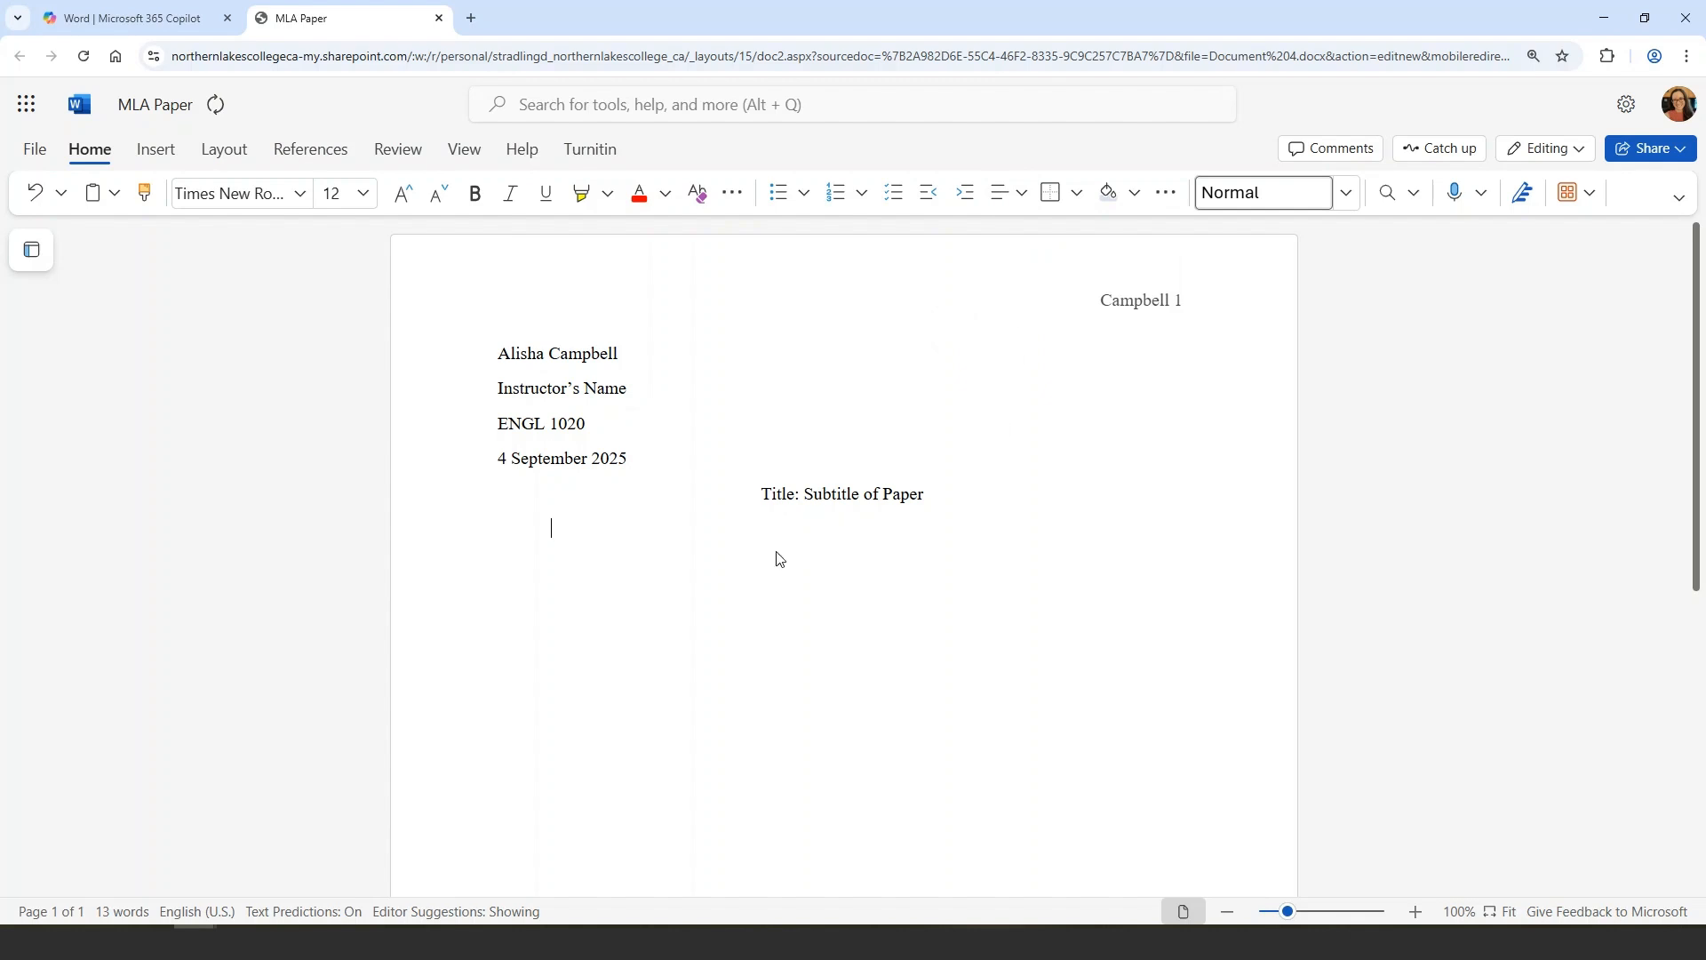
key(Tab)
text(Indent each new paragraph.)
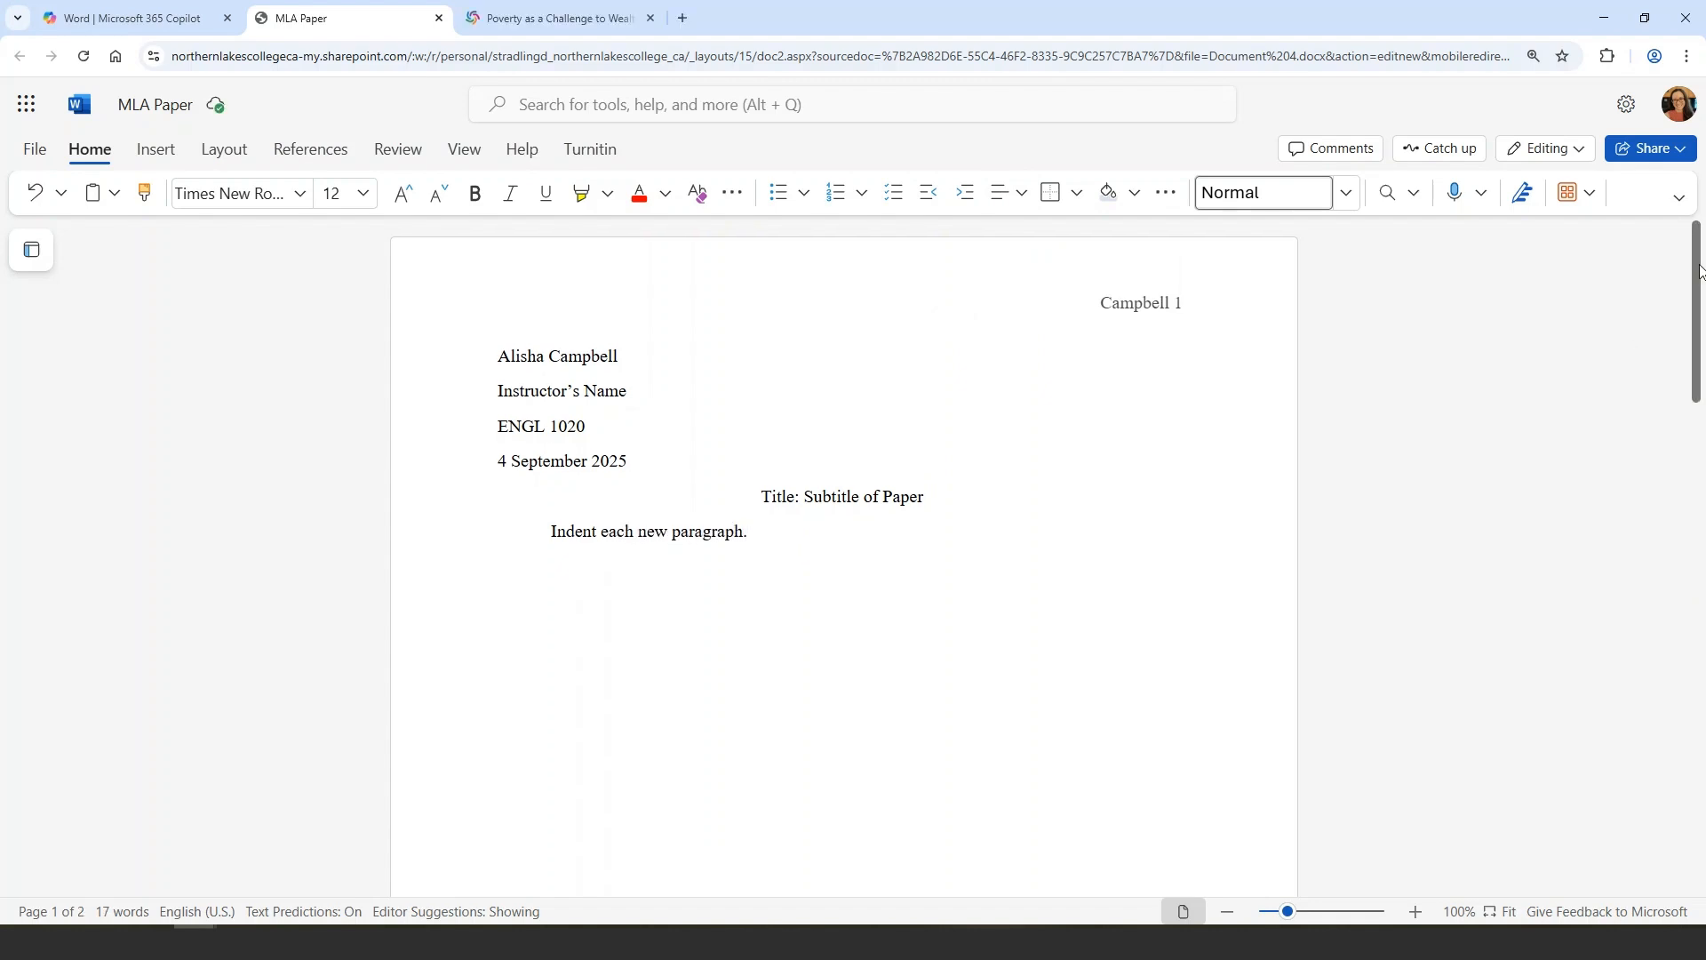
Type the centered heading Works Cited on the second page
drag(1697, 269, 1697, 593)
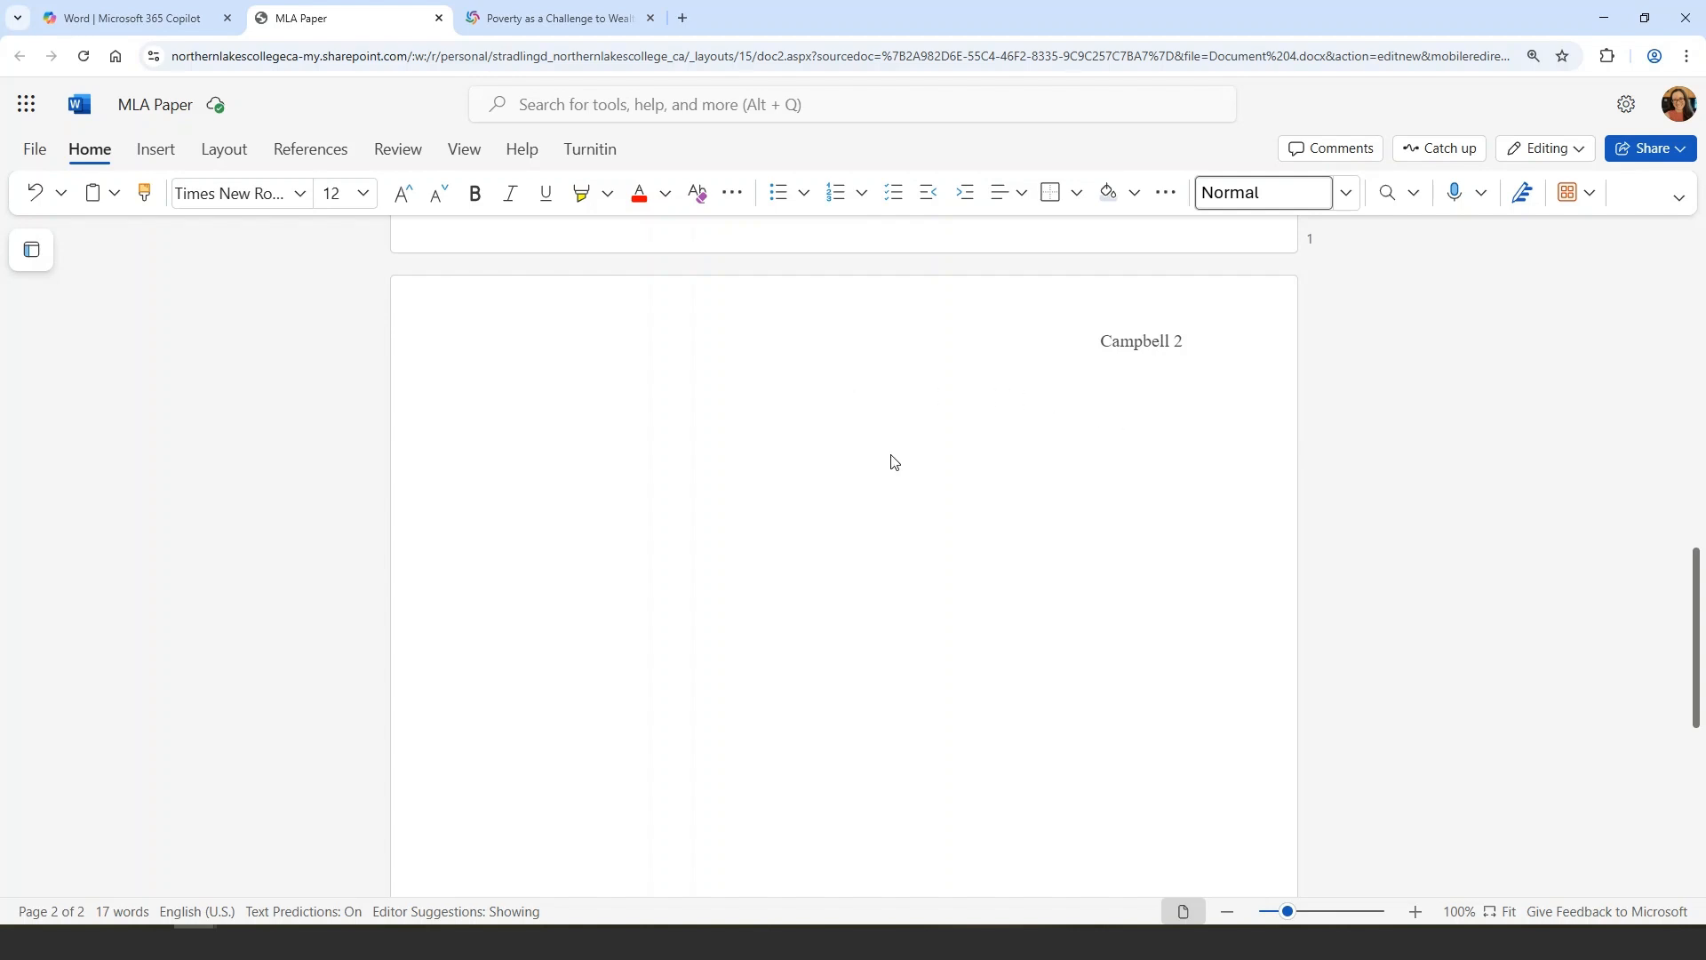
text(Works Cited)
key(BackSpace)
key(BackSpace)
key(BackSpace)
key(BackSpace)
key(BackSpace)
key(BackSpace)
key(BackSpace)
text(Cited)
key(Left)
key(Left)
key(Left)
key(Left)
key(Left)
key(Left)
text(s)
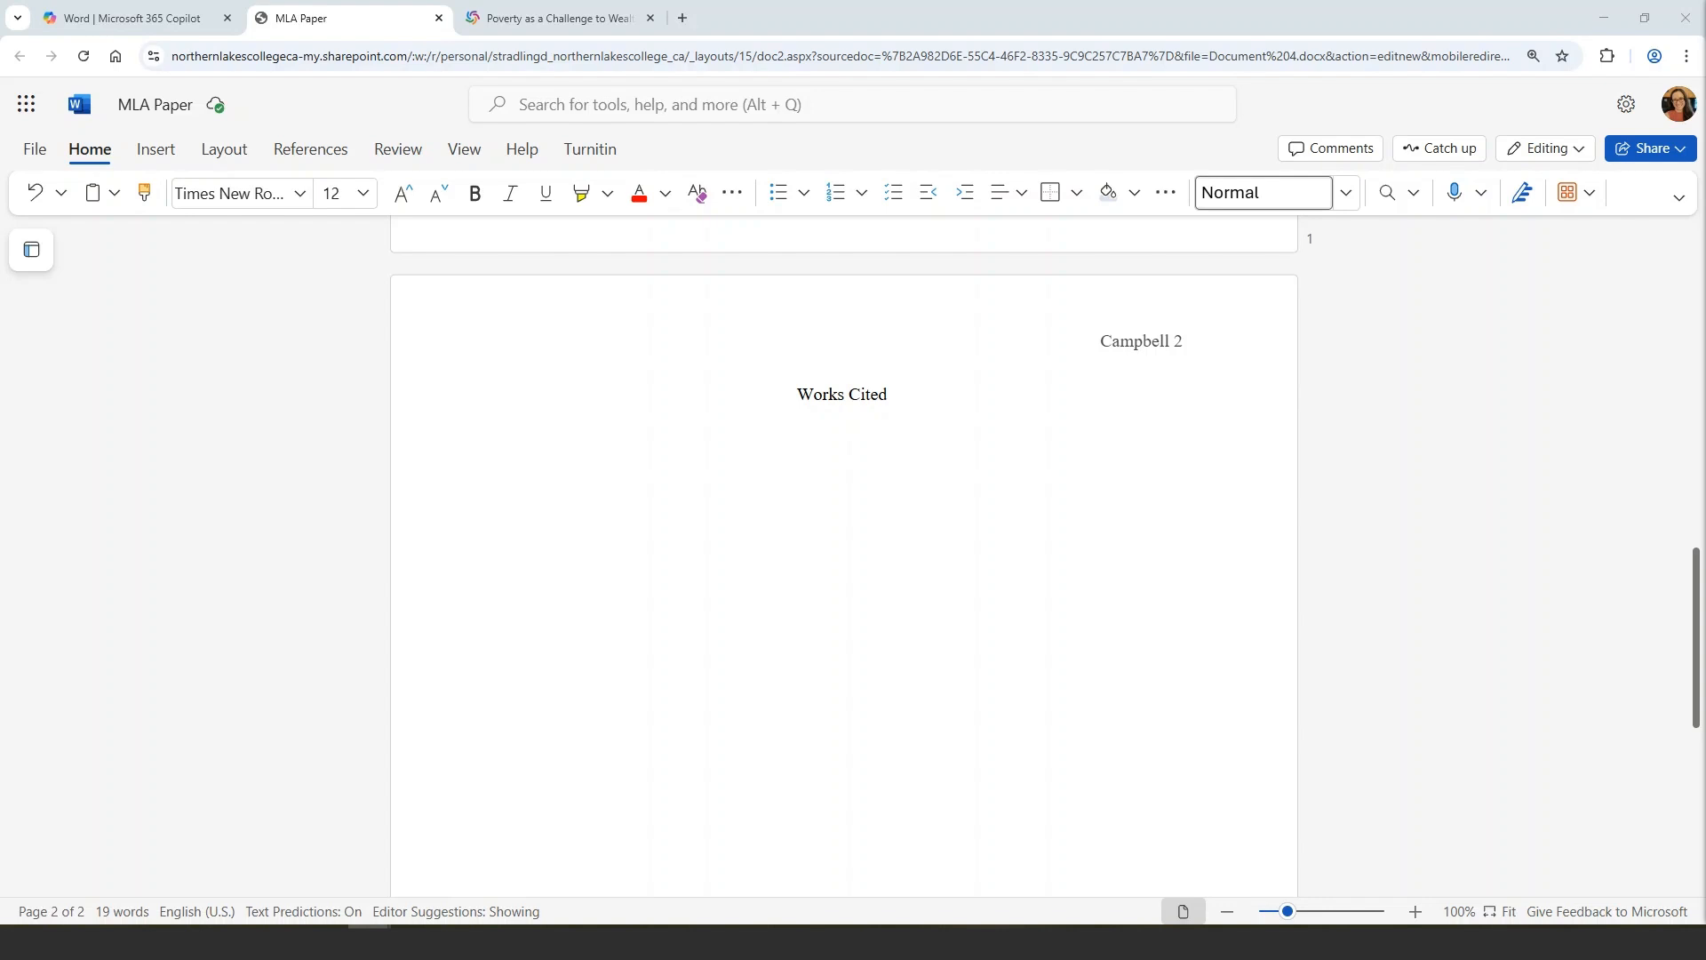
Left-align the line below the Works Cited heading
click(908, 471)
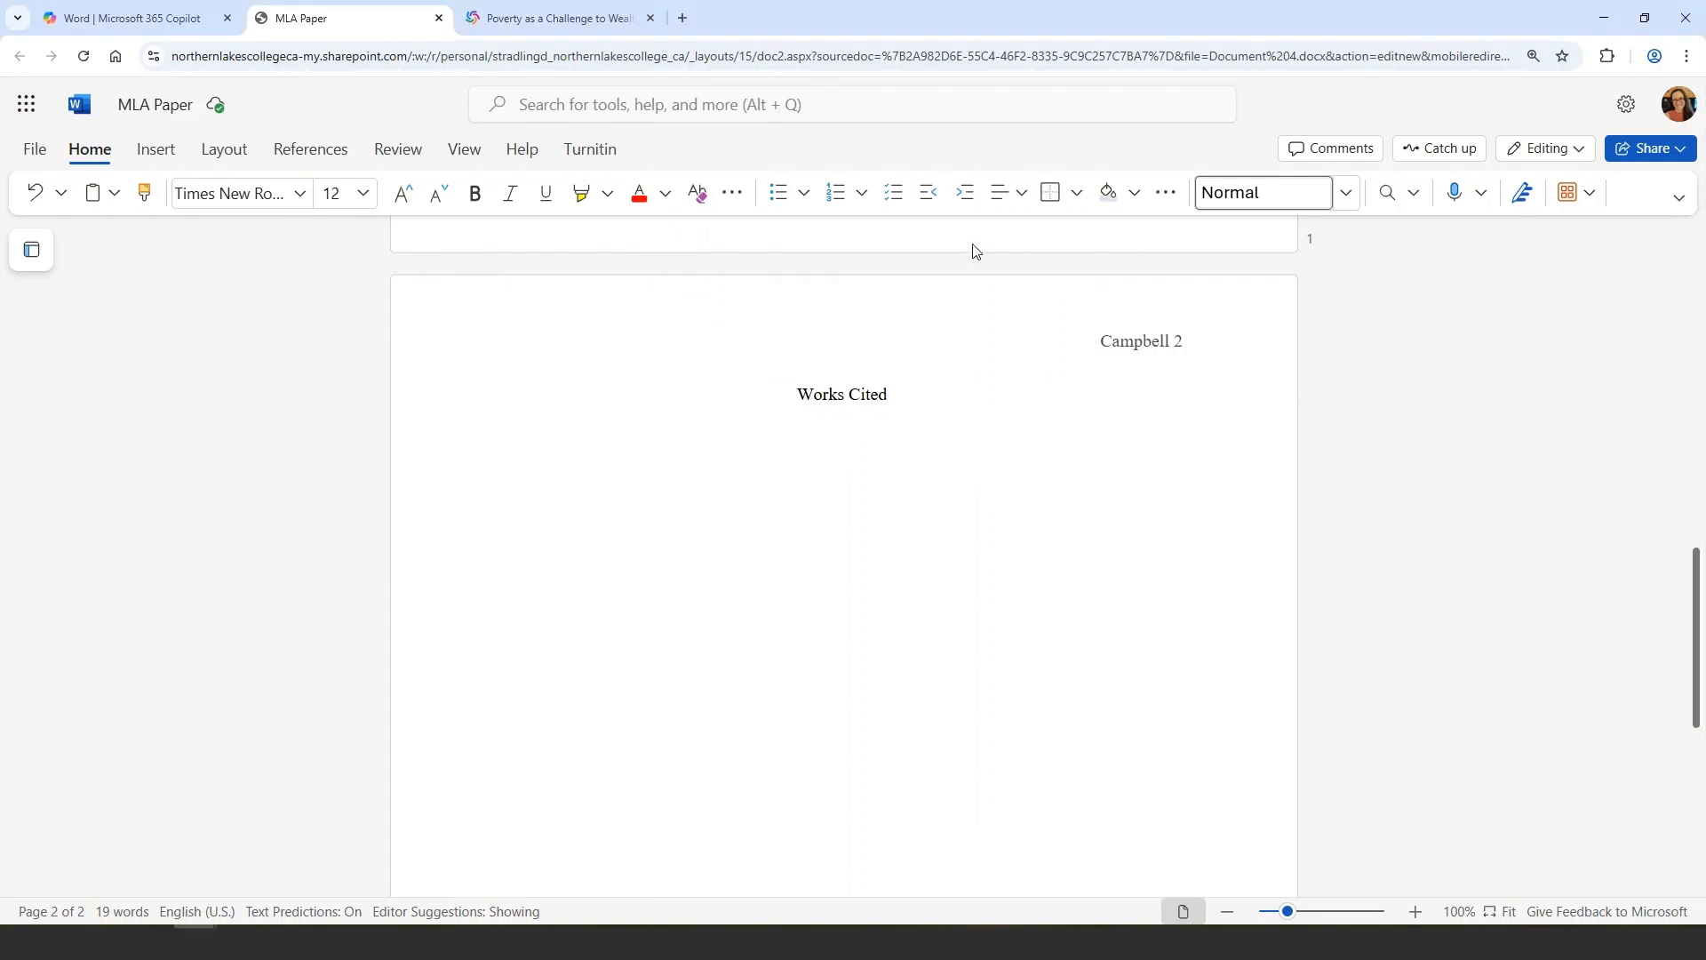
click(995, 206)
click(1003, 276)
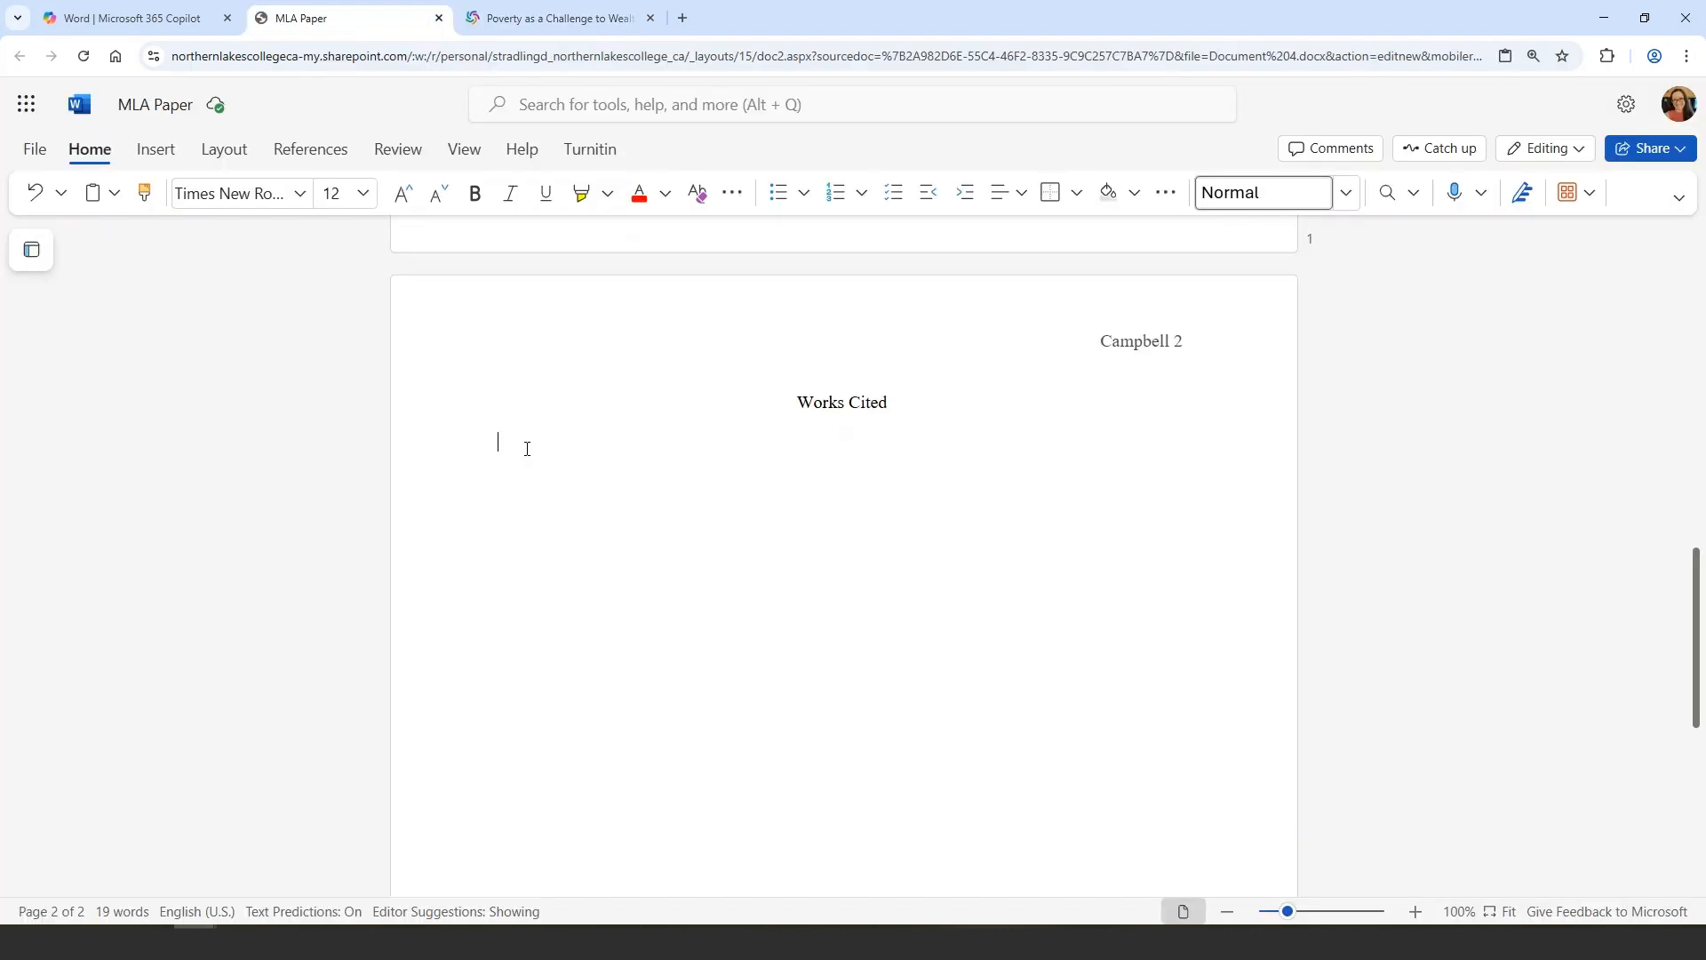
Paste the Whitaker and Homer citations as text only below the Works Cited heading
right_click(508, 444)
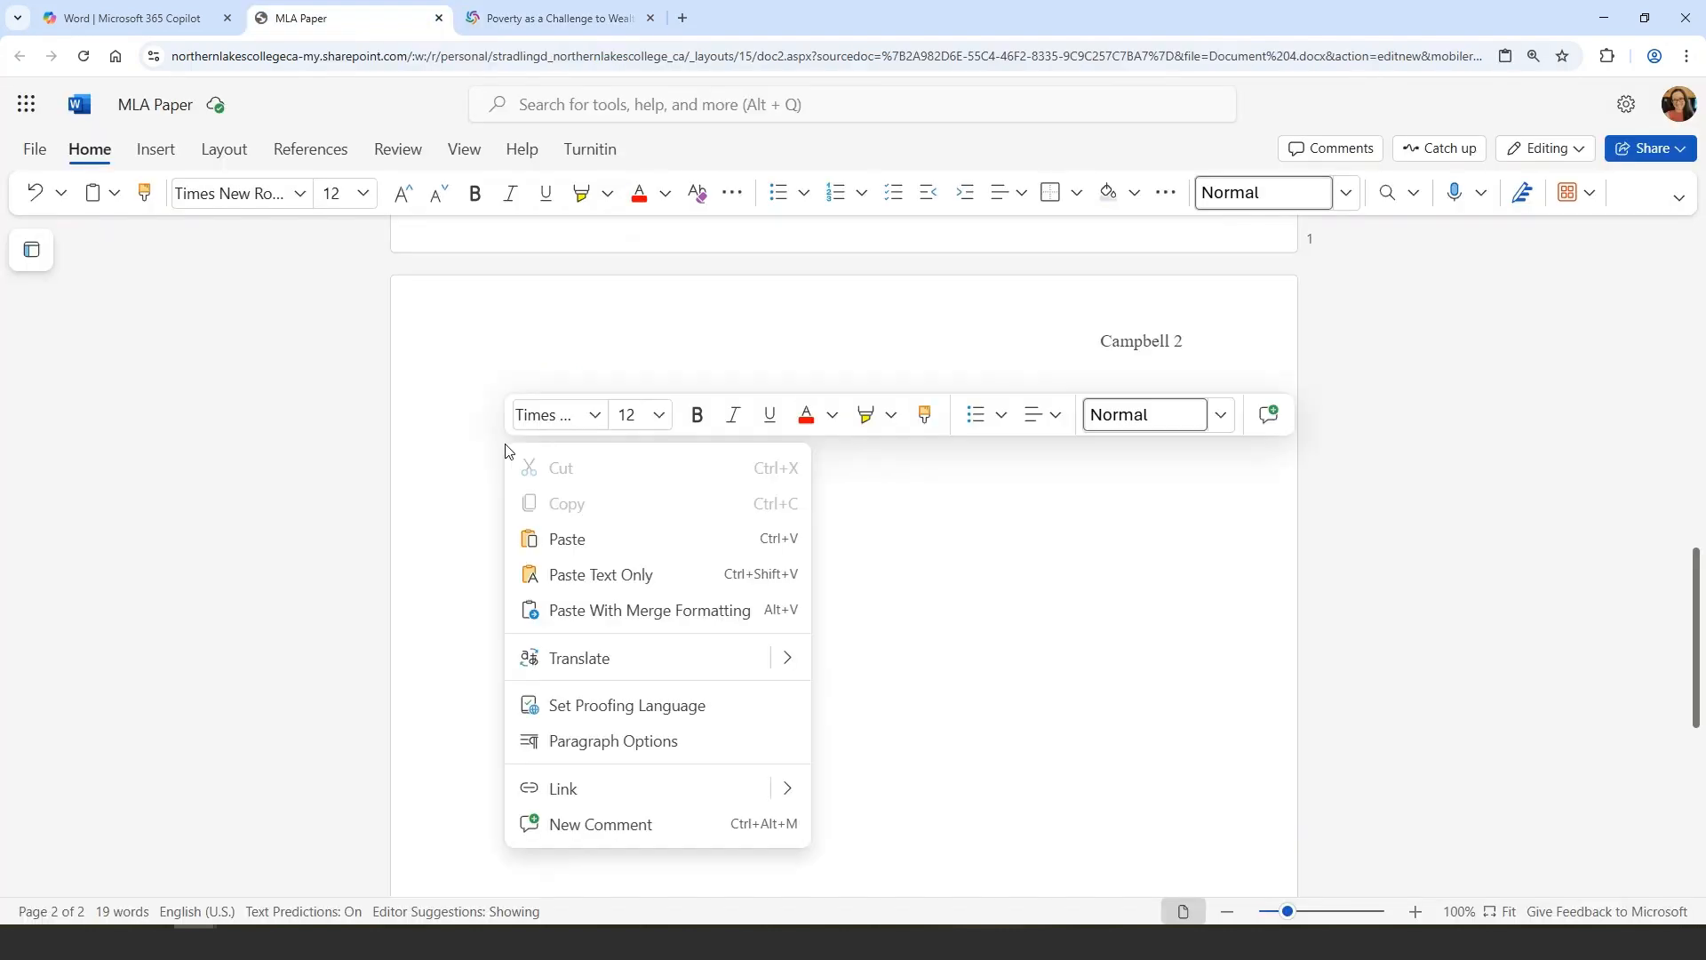
click(585, 576)
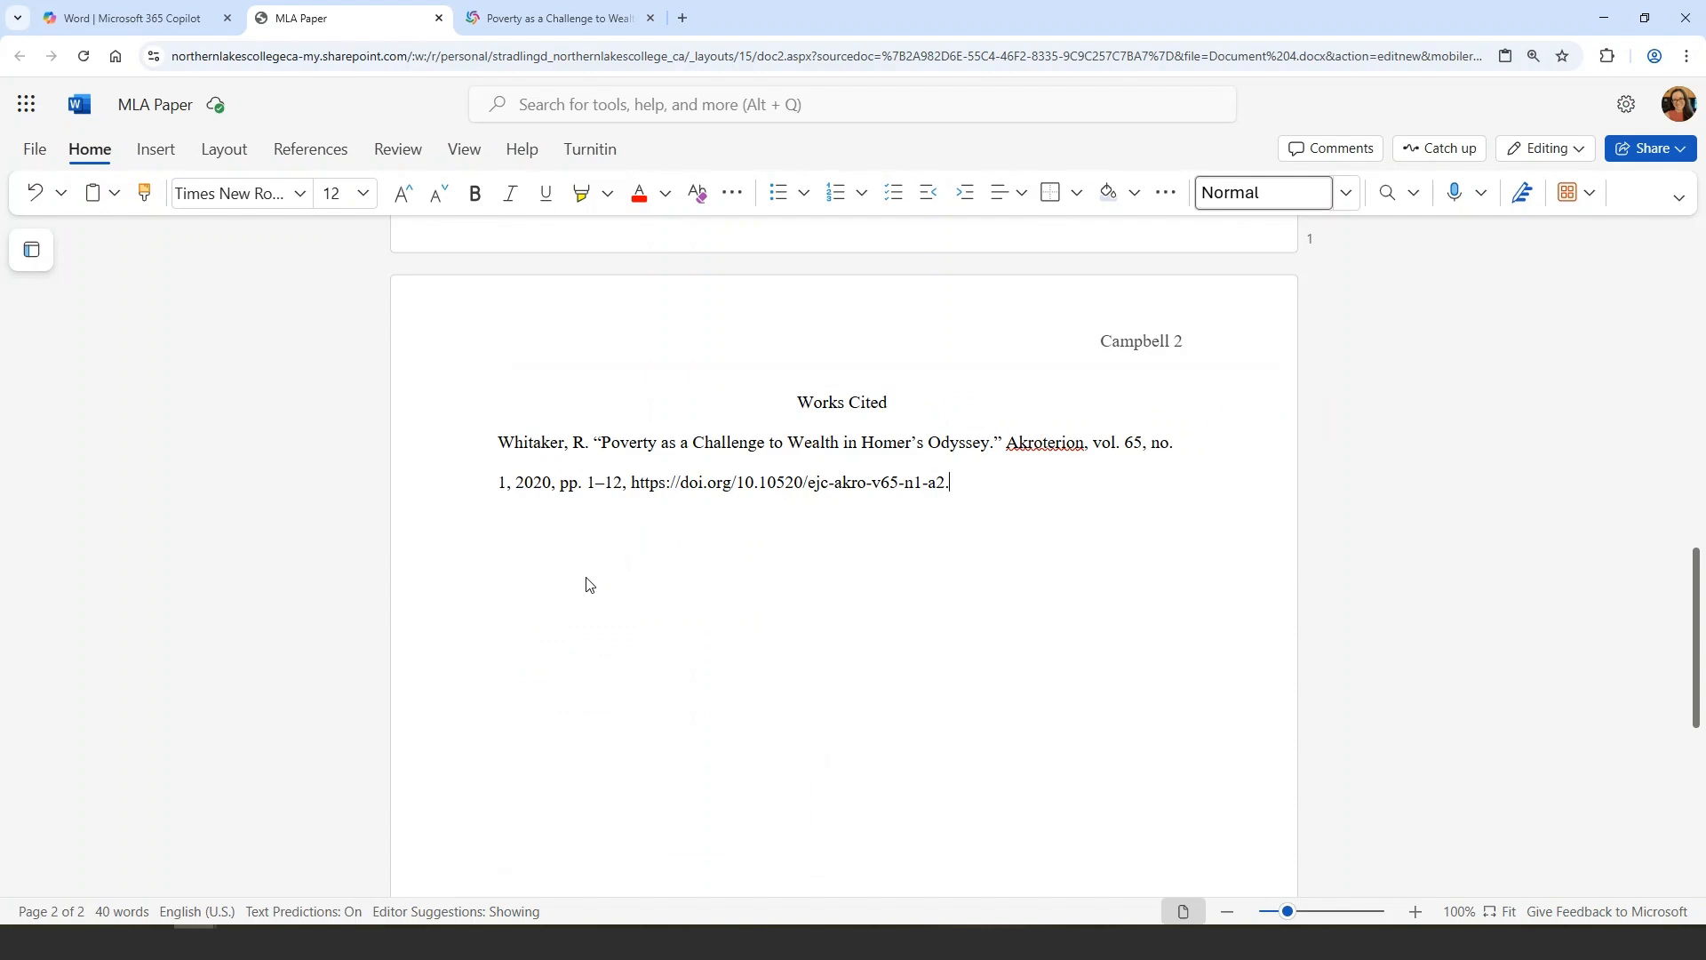
right_click(510, 520)
click(636, 651)
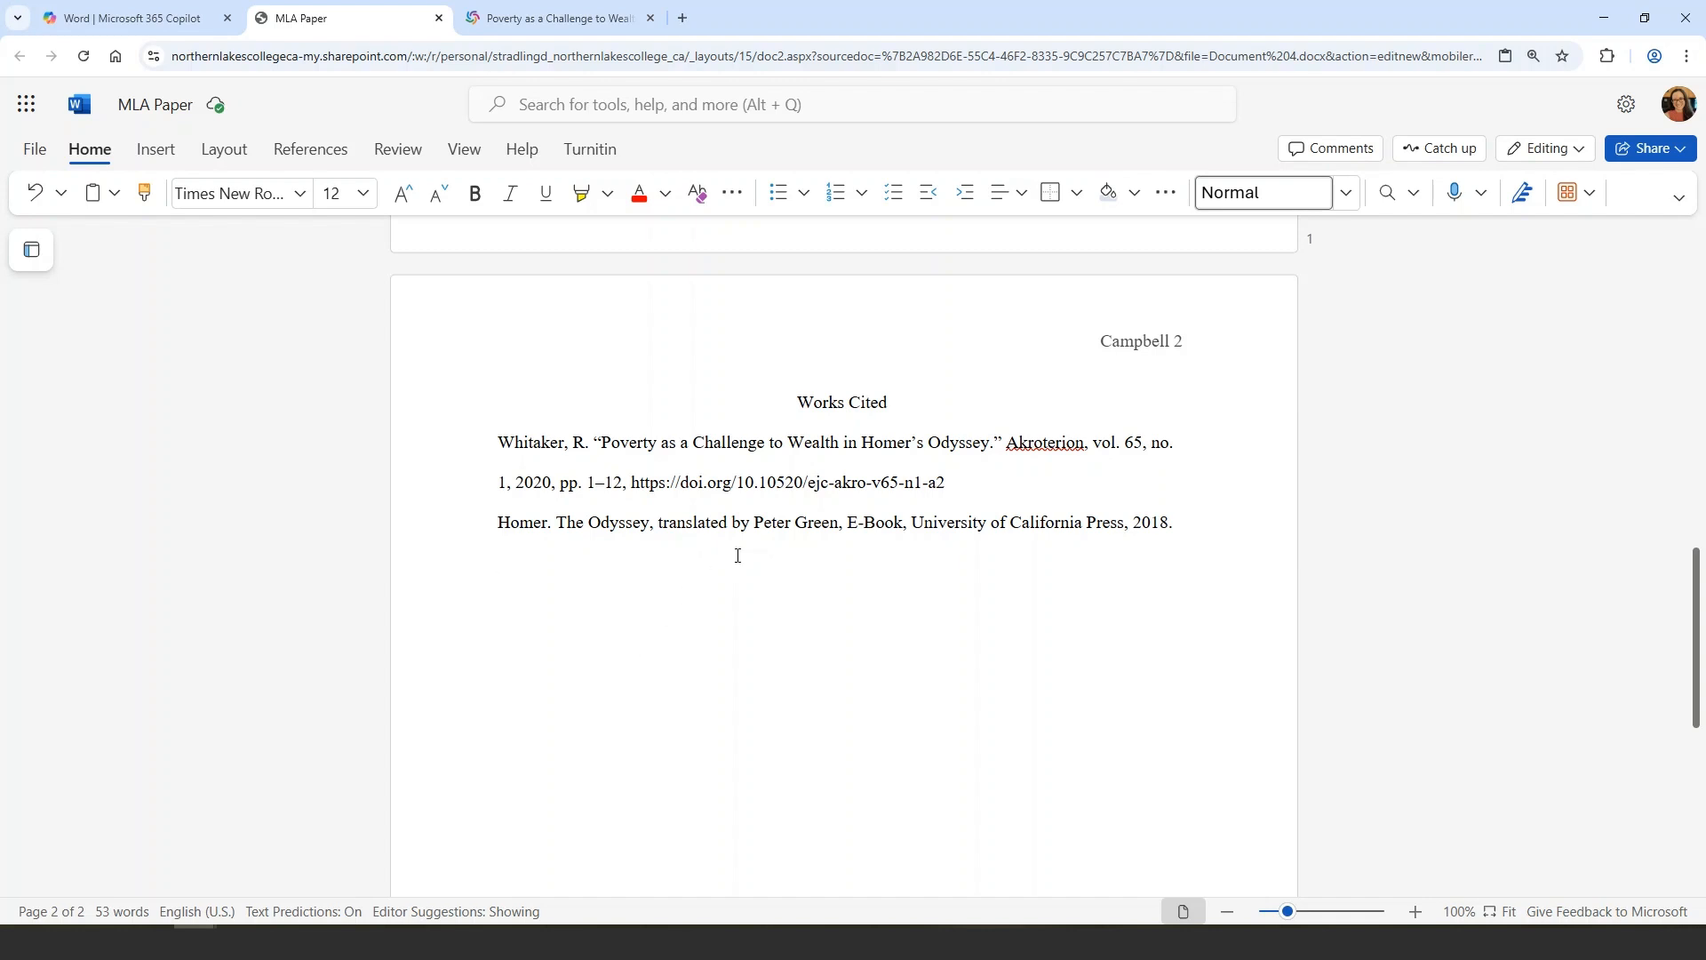
Italicize the journal title Akroterion and the book title The Odyssey in the citations
drag(1007, 444, 1082, 446)
key(ctrl+i)
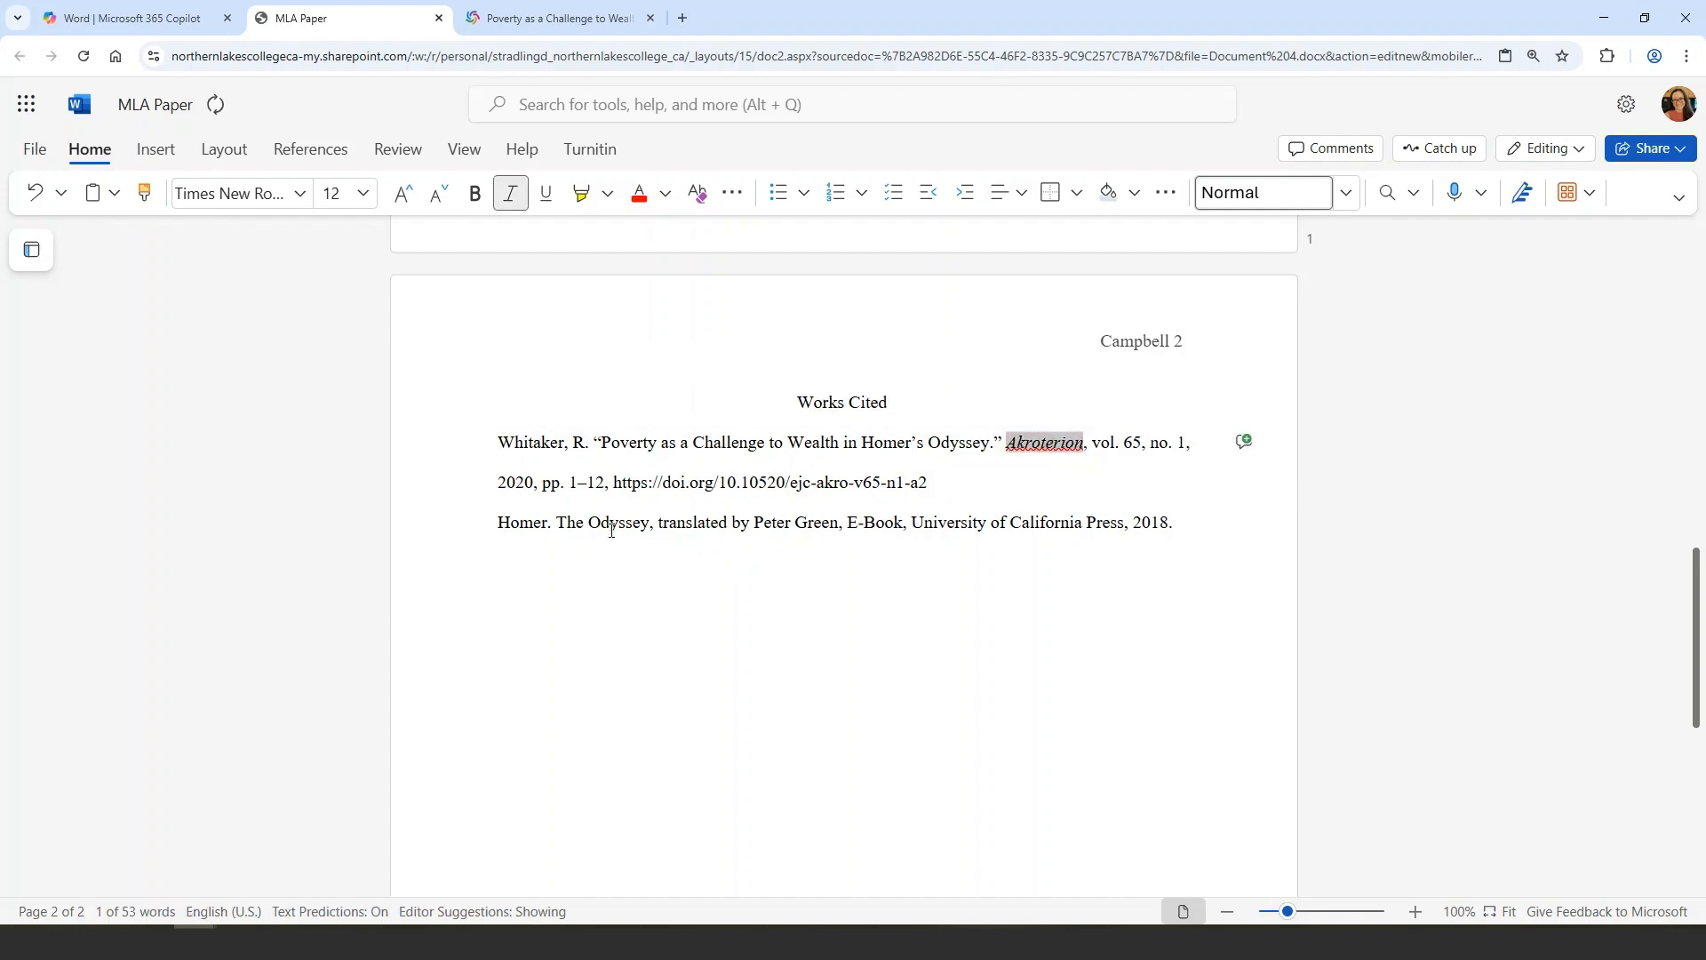
drag(557, 522, 651, 517)
key(ctrl+i)
click(539, 583)
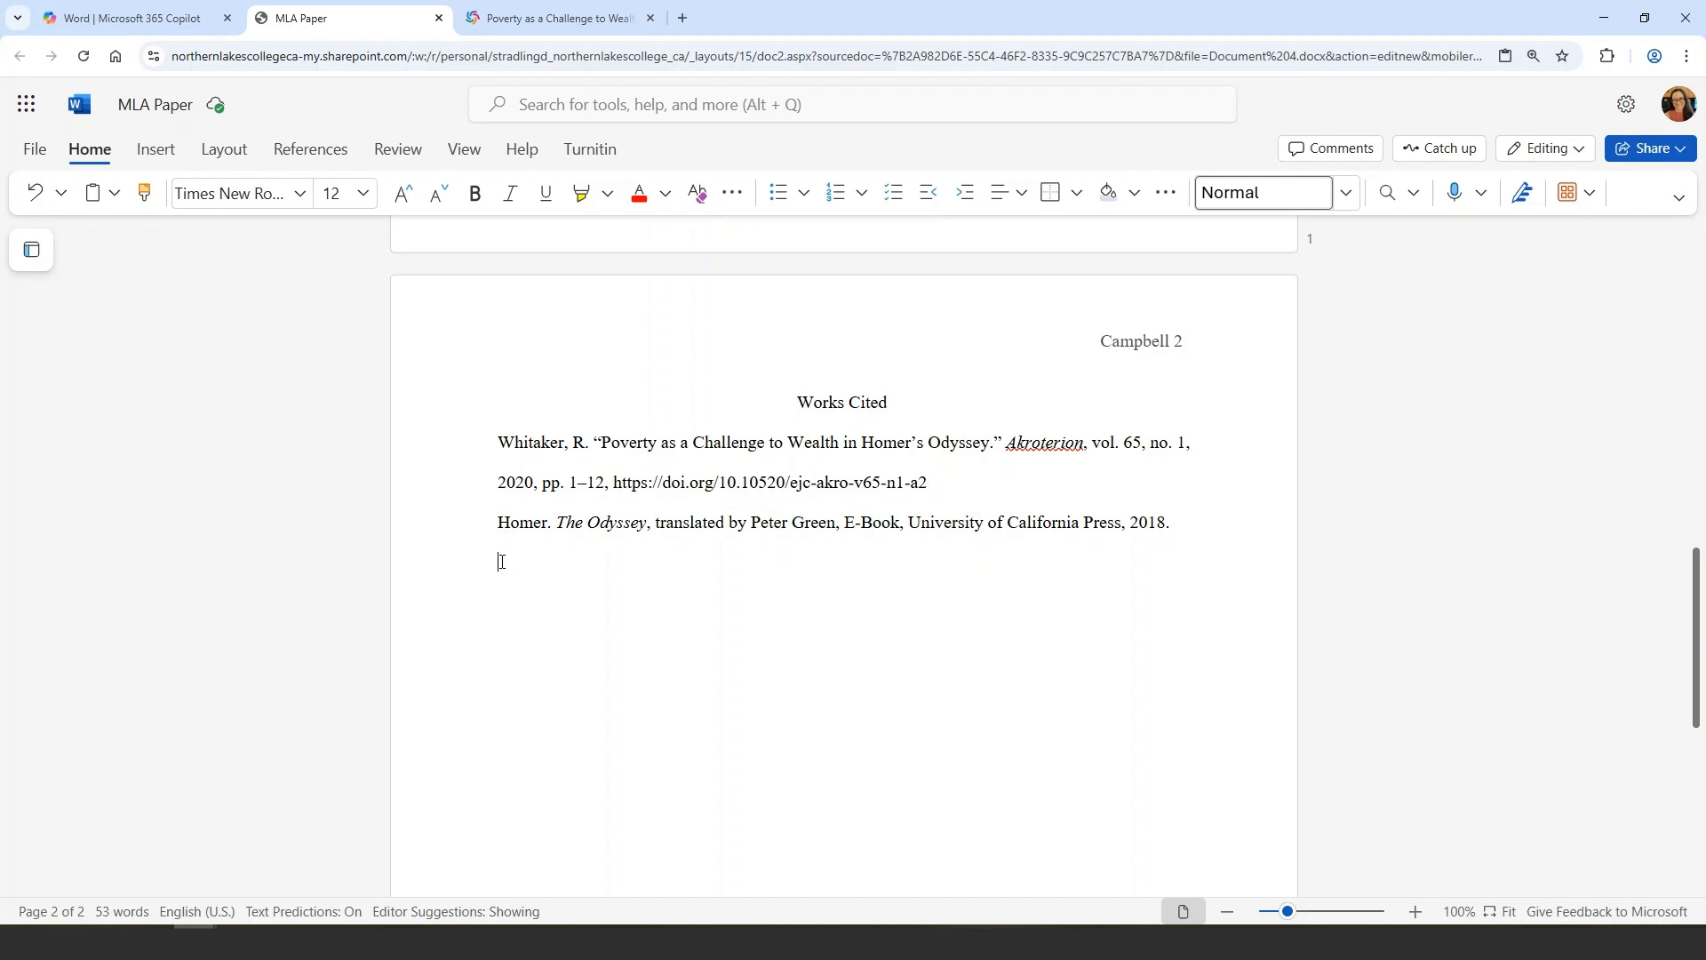
Apply a 0.5" hanging indent to both Works Cited citations
drag(501, 562, 477, 453)
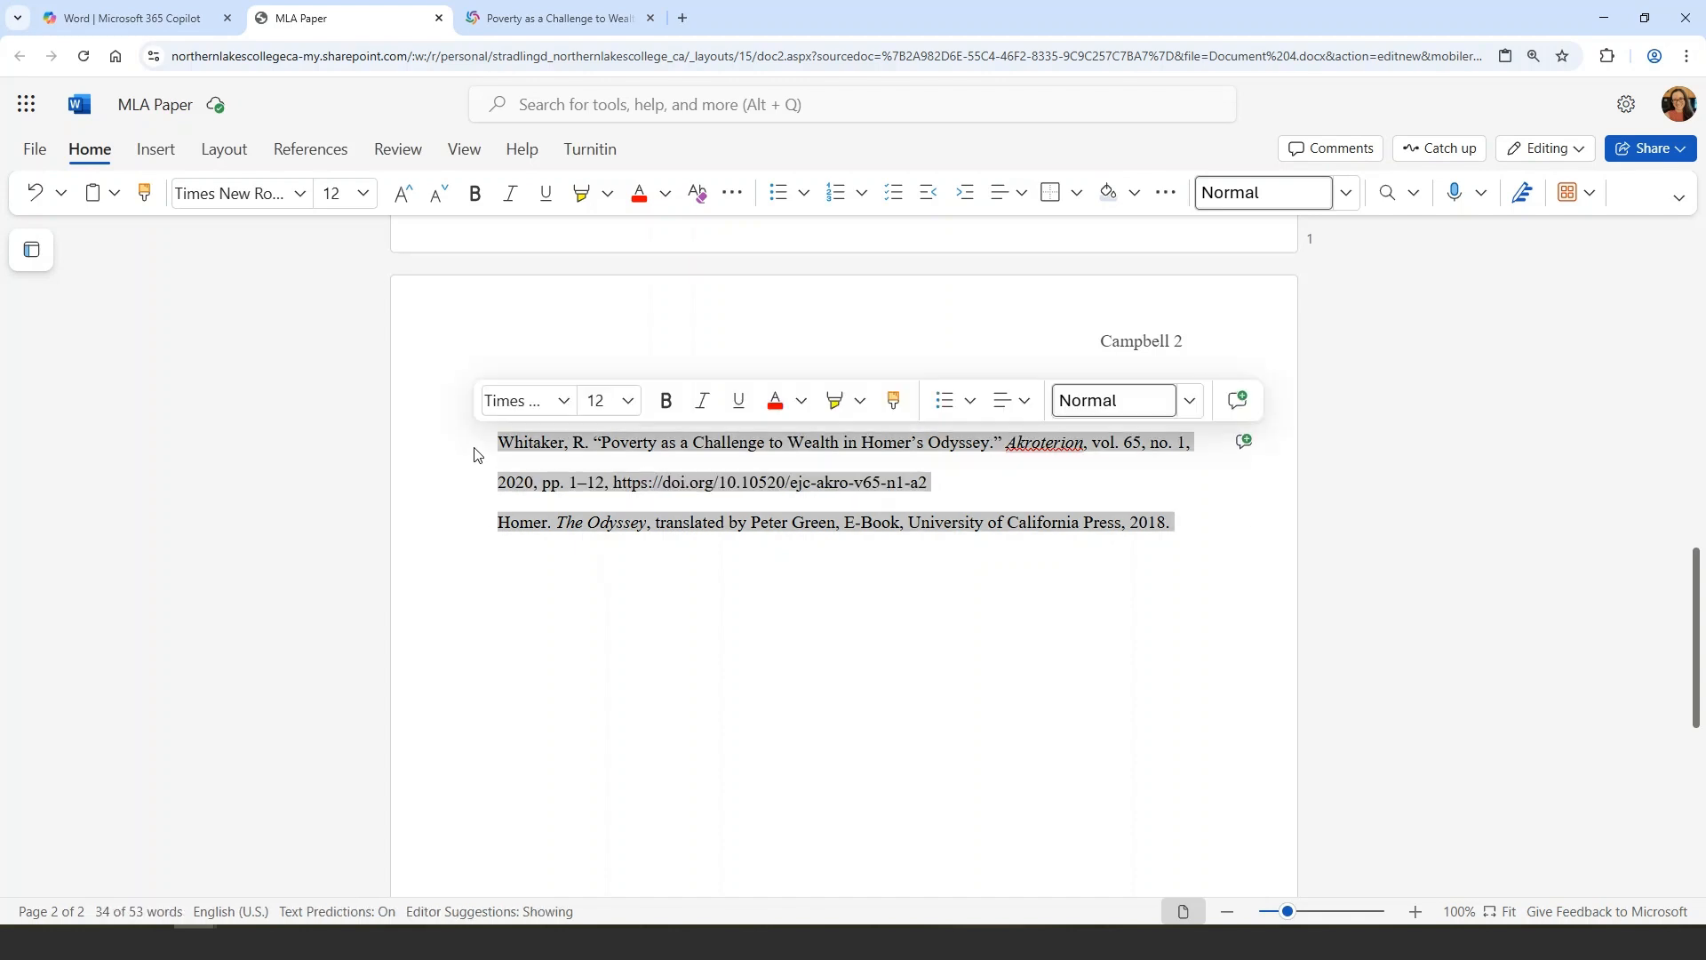
right_click(532, 487)
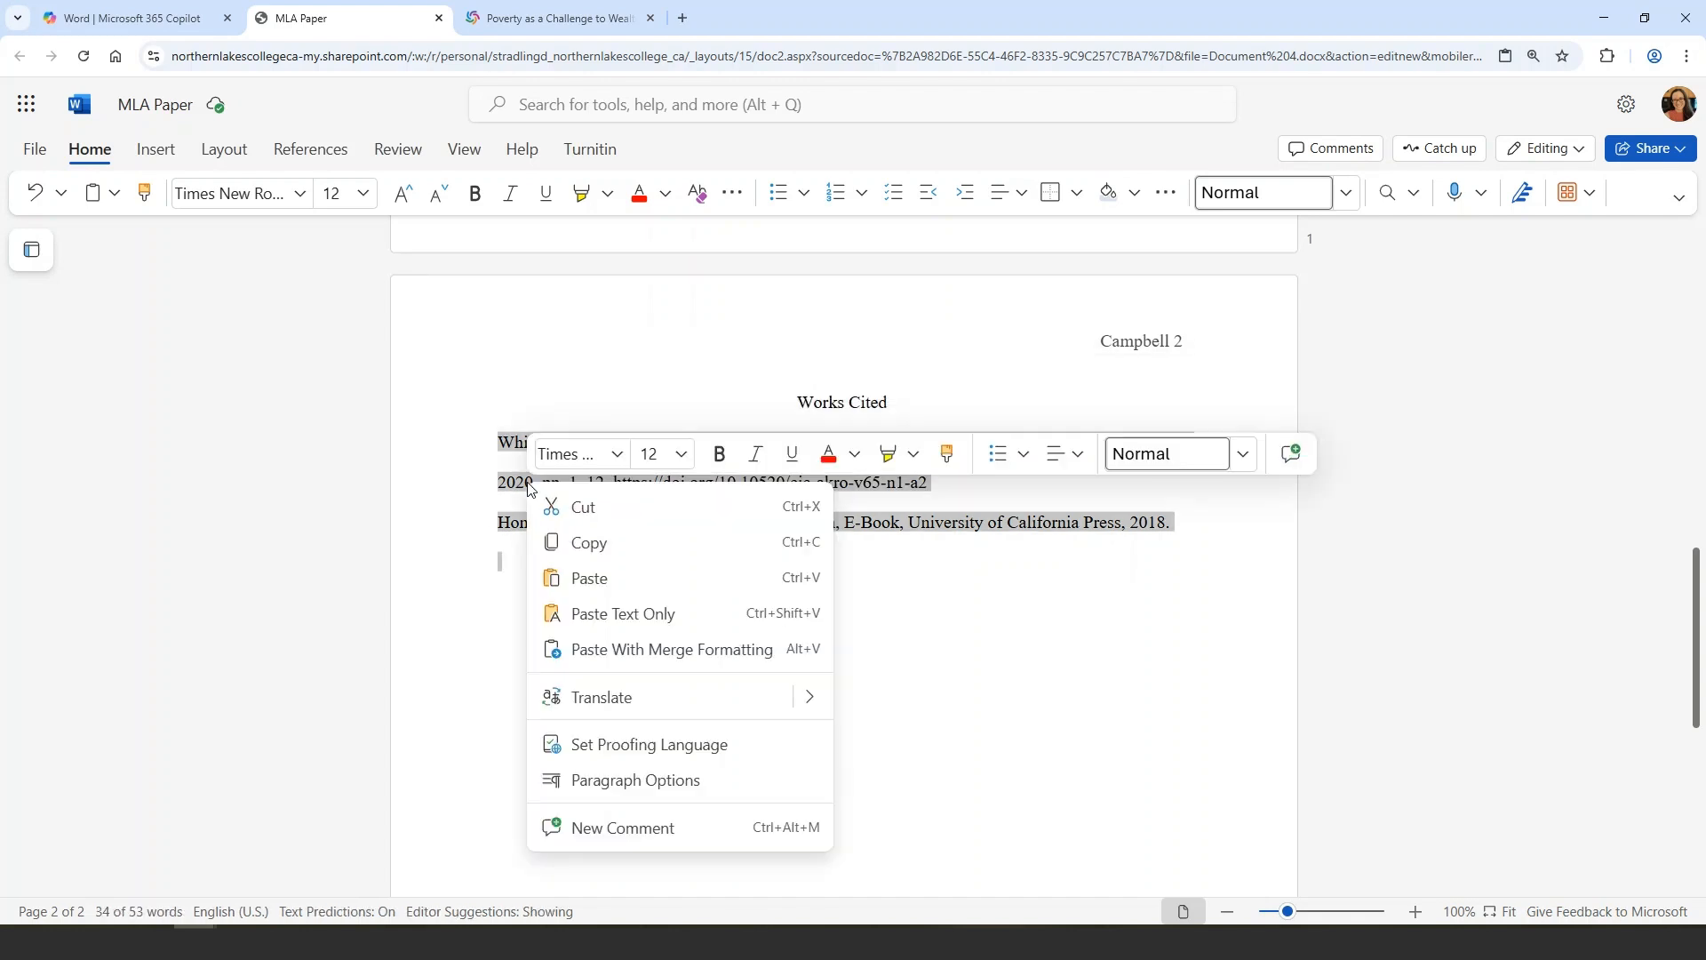
click(609, 781)
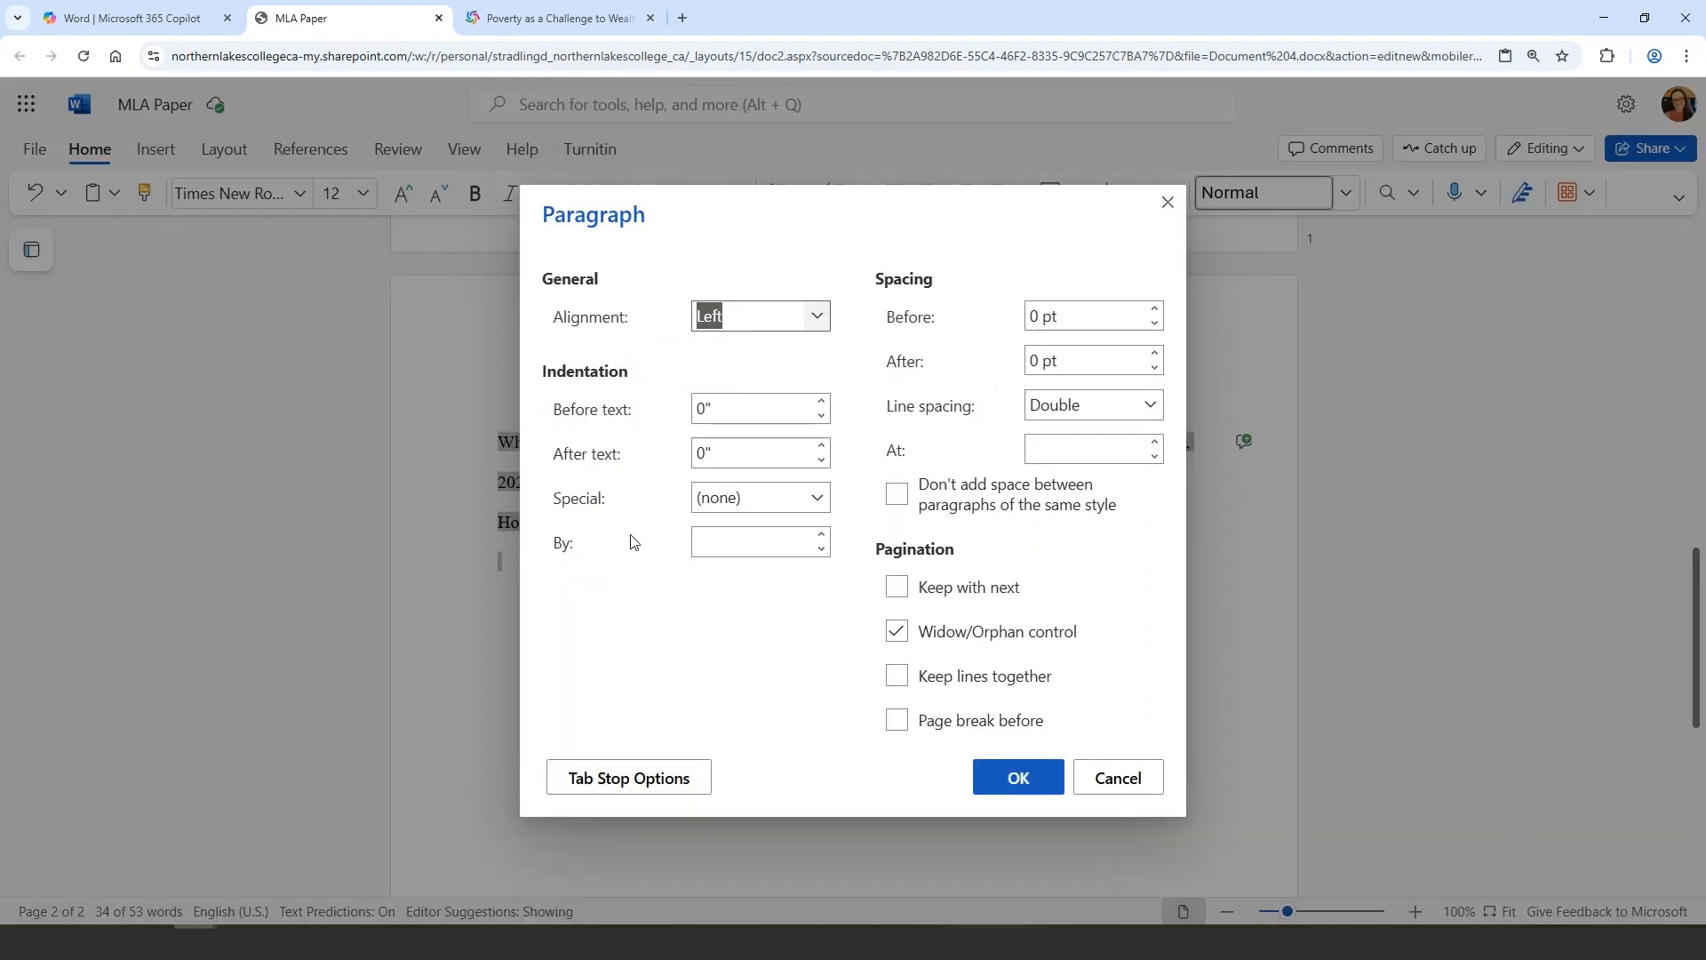
click(723, 498)
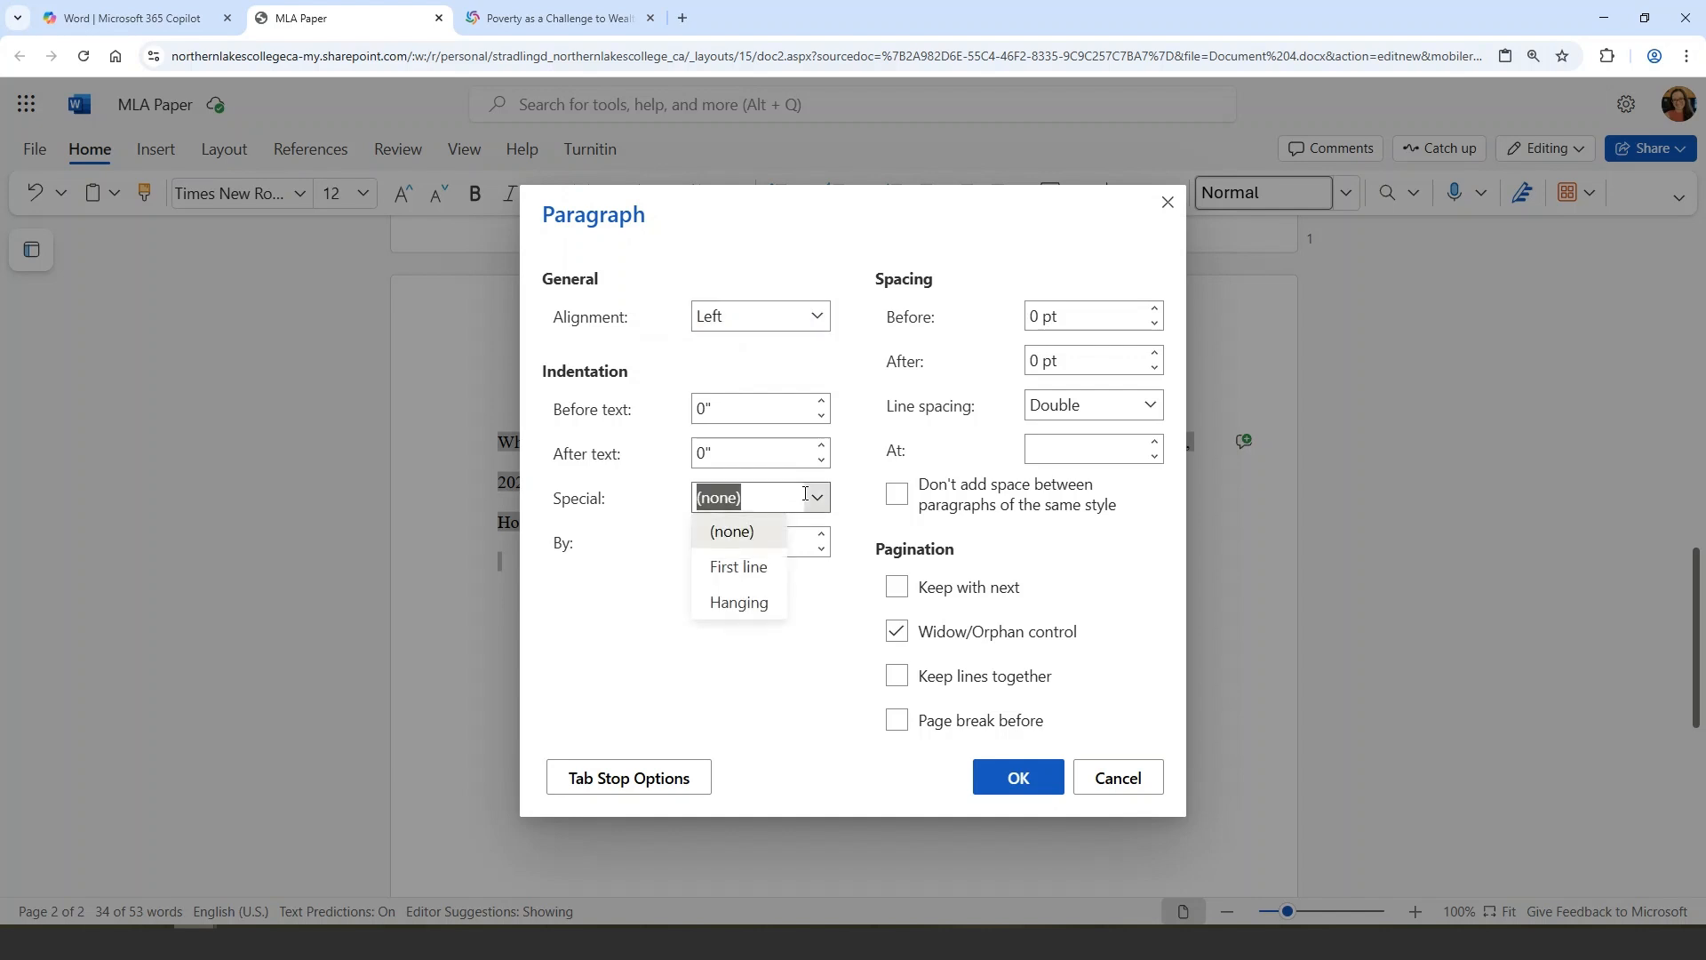
click(765, 607)
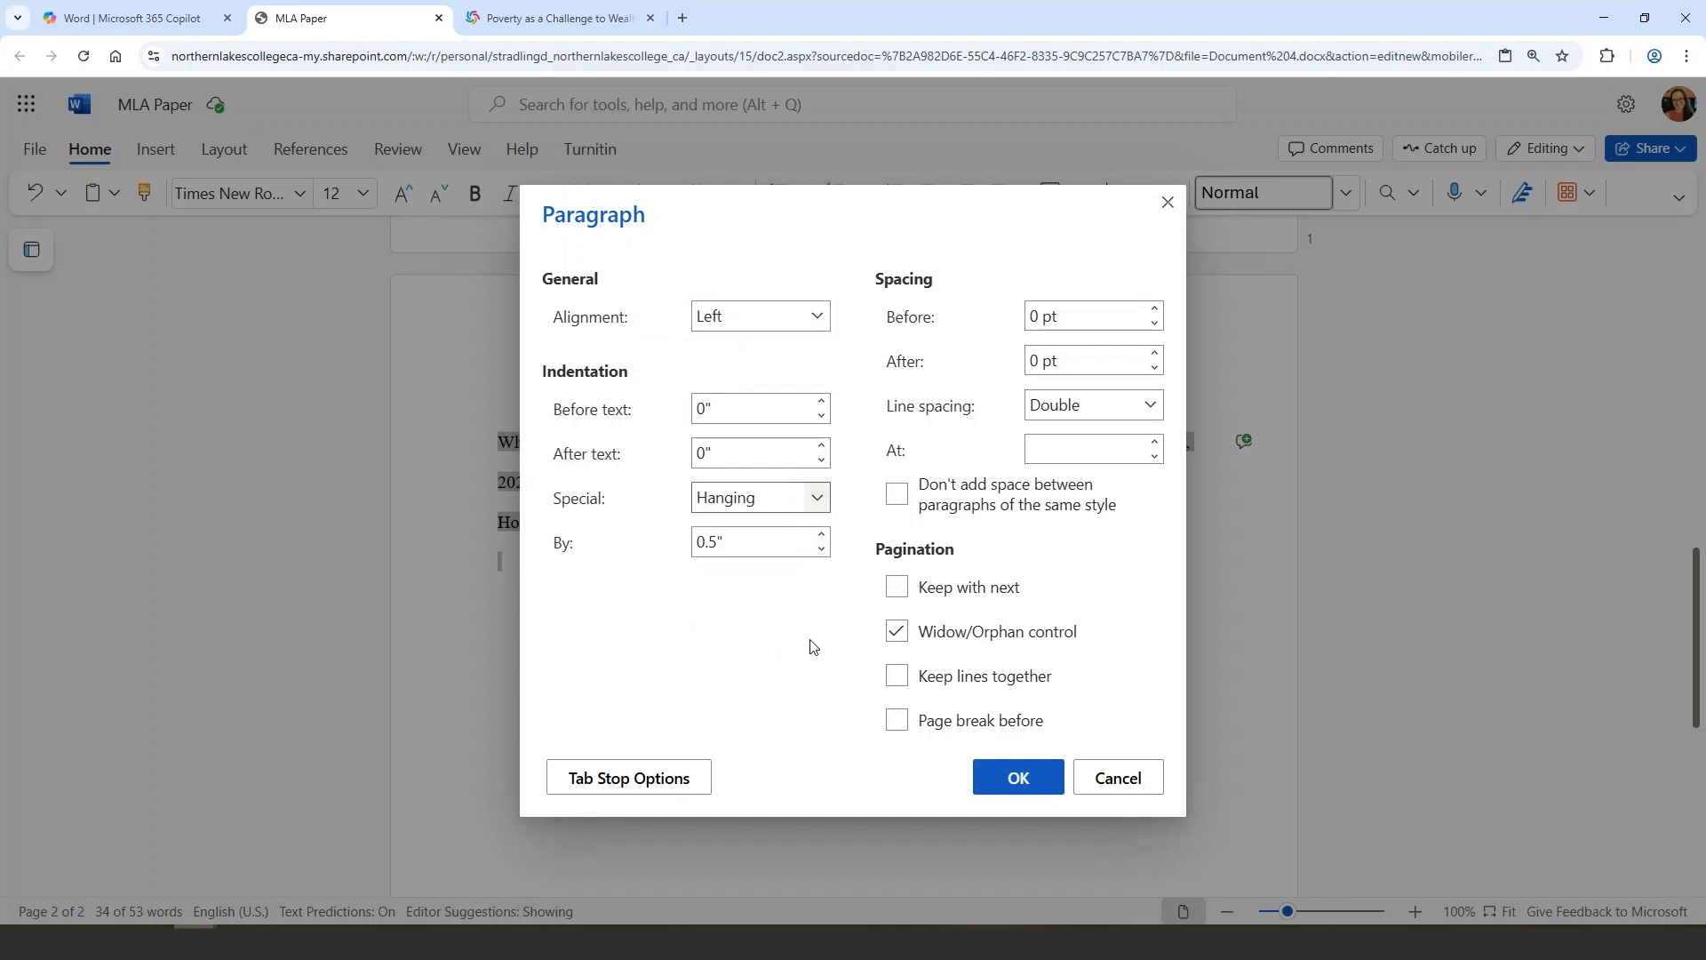
click(1023, 791)
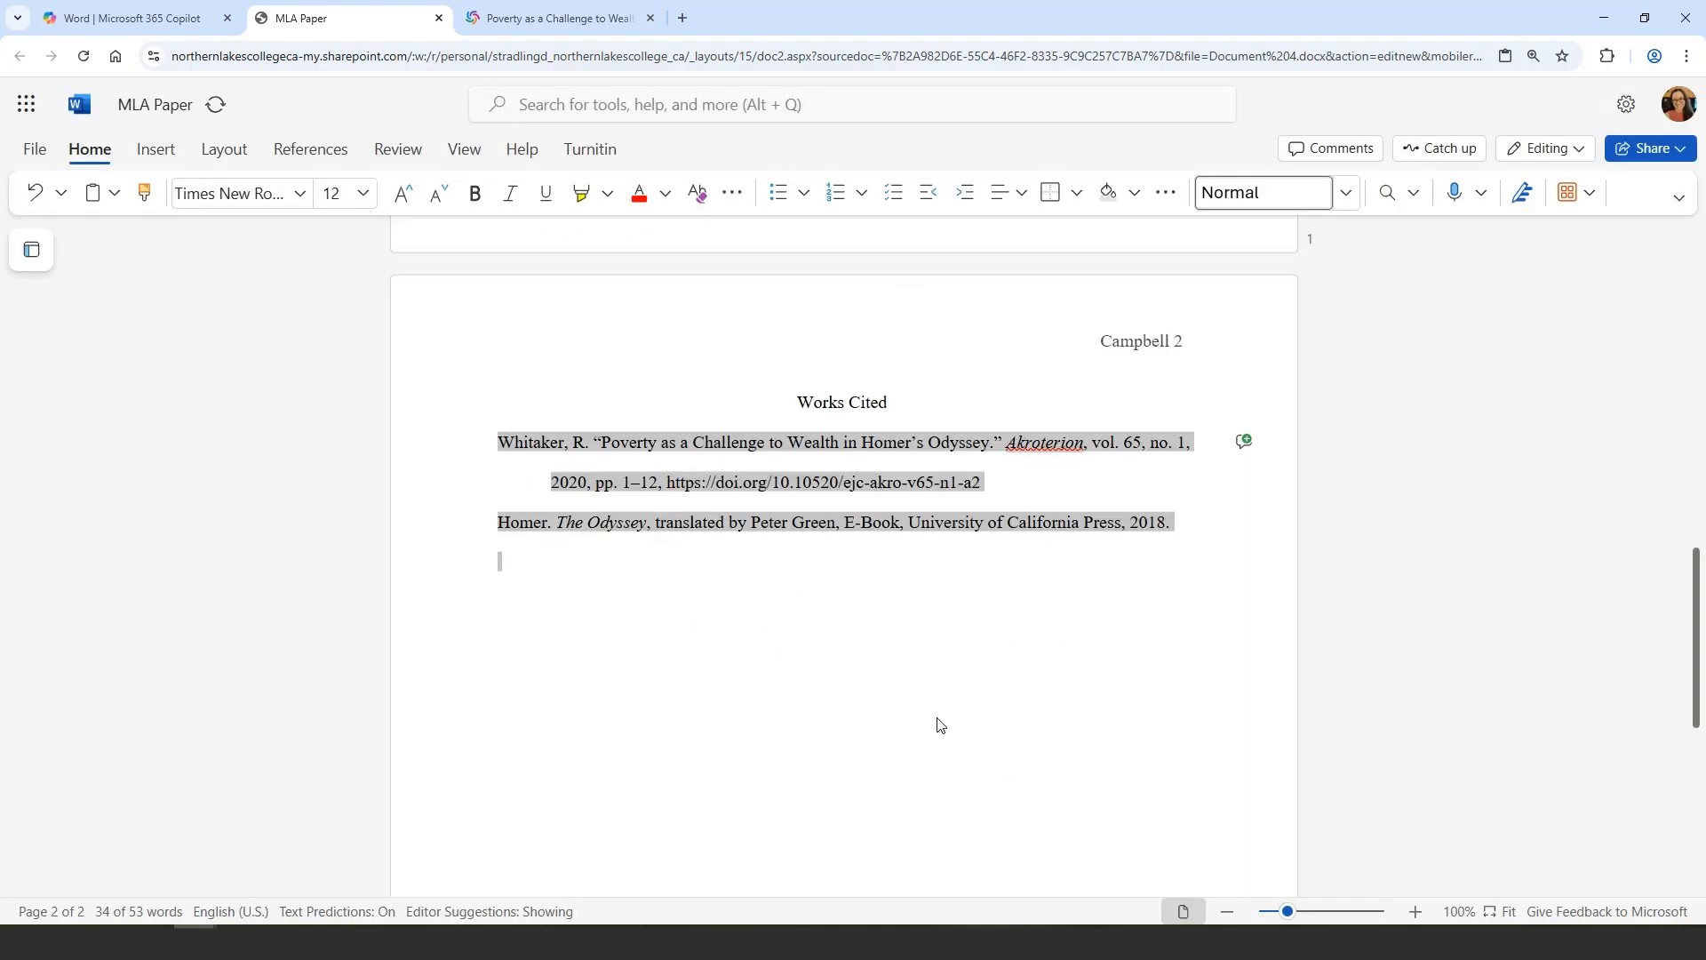
click(843, 648)
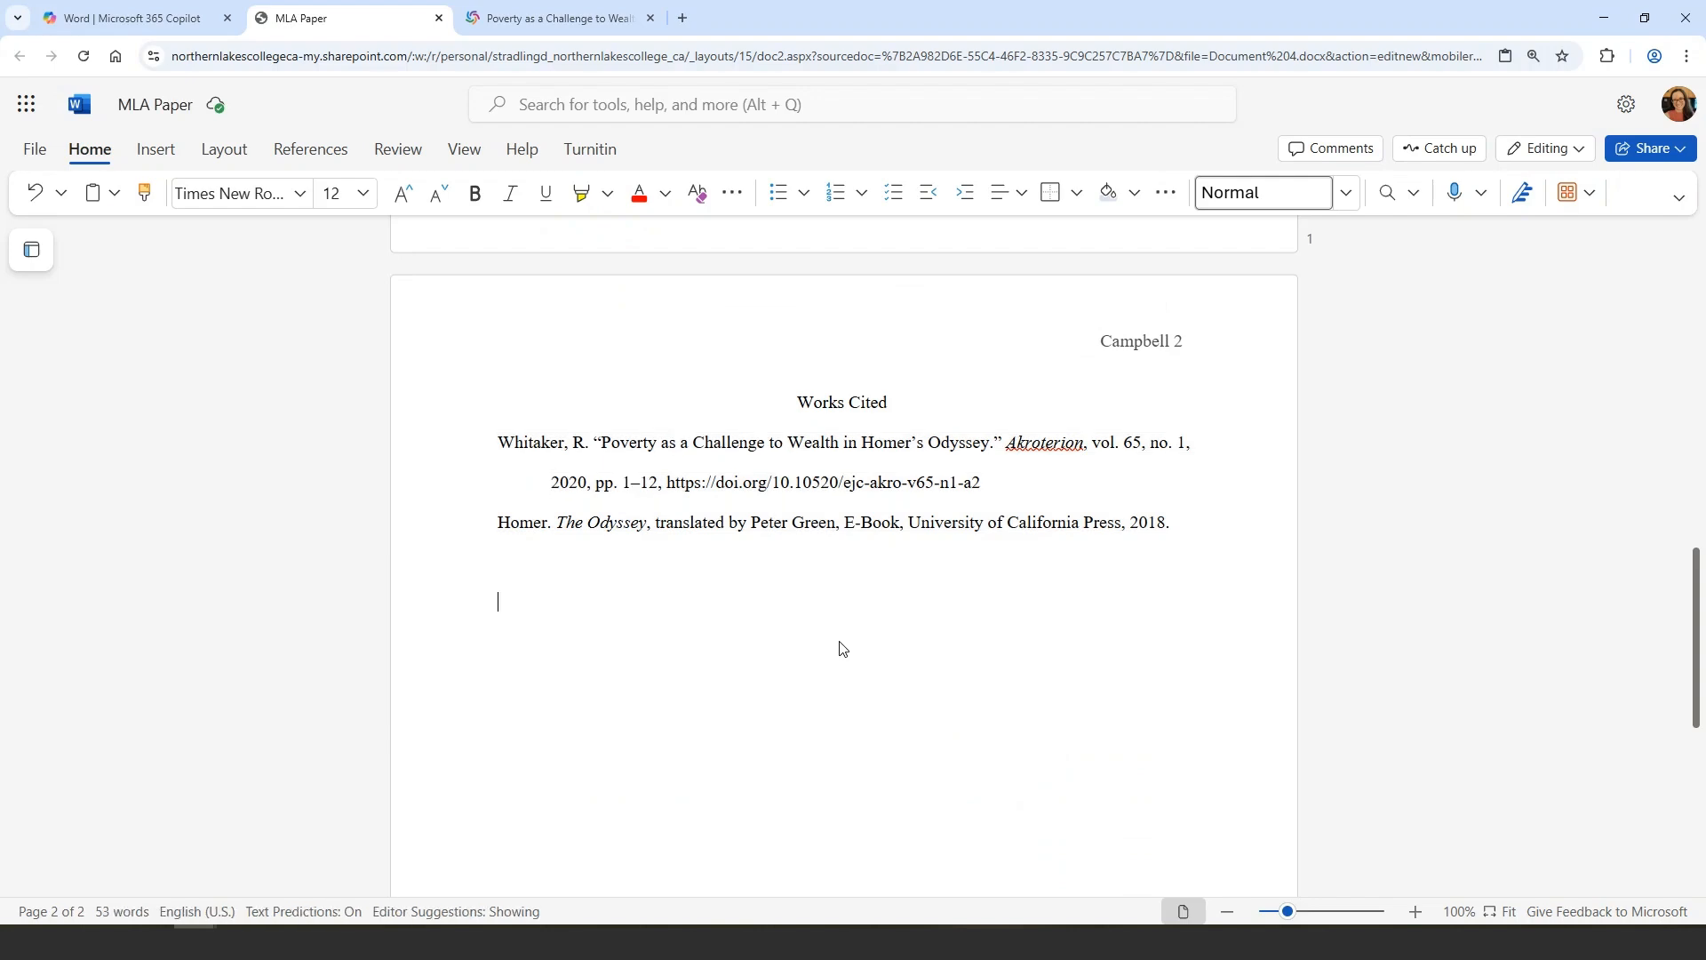